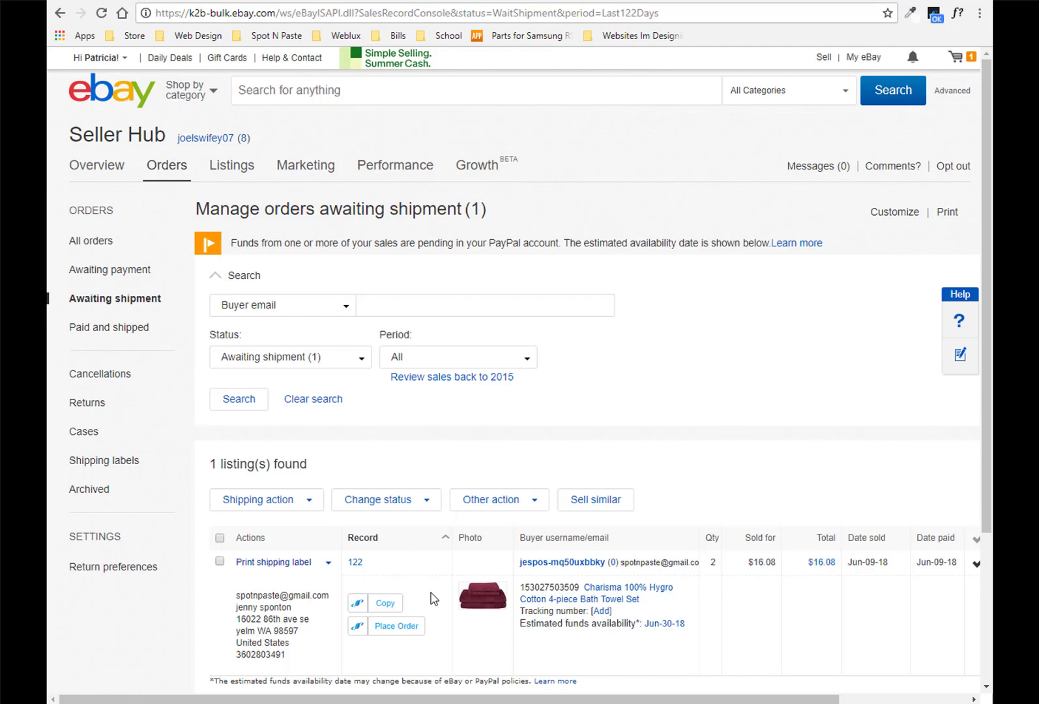
Step: Switch to the Amazon Seller Central tab to show the Manage Orders list
click(266, 2)
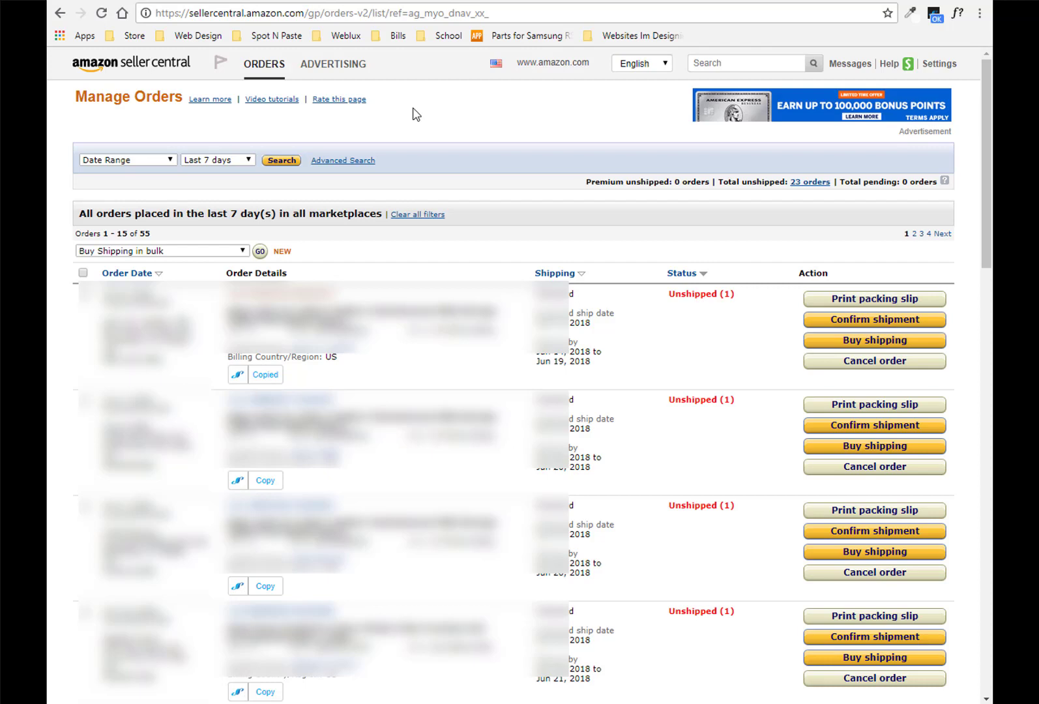
Step: Copy the towel order buyer's address from eBay Seller Hub and view it in Spot N Paste
click(135, 2)
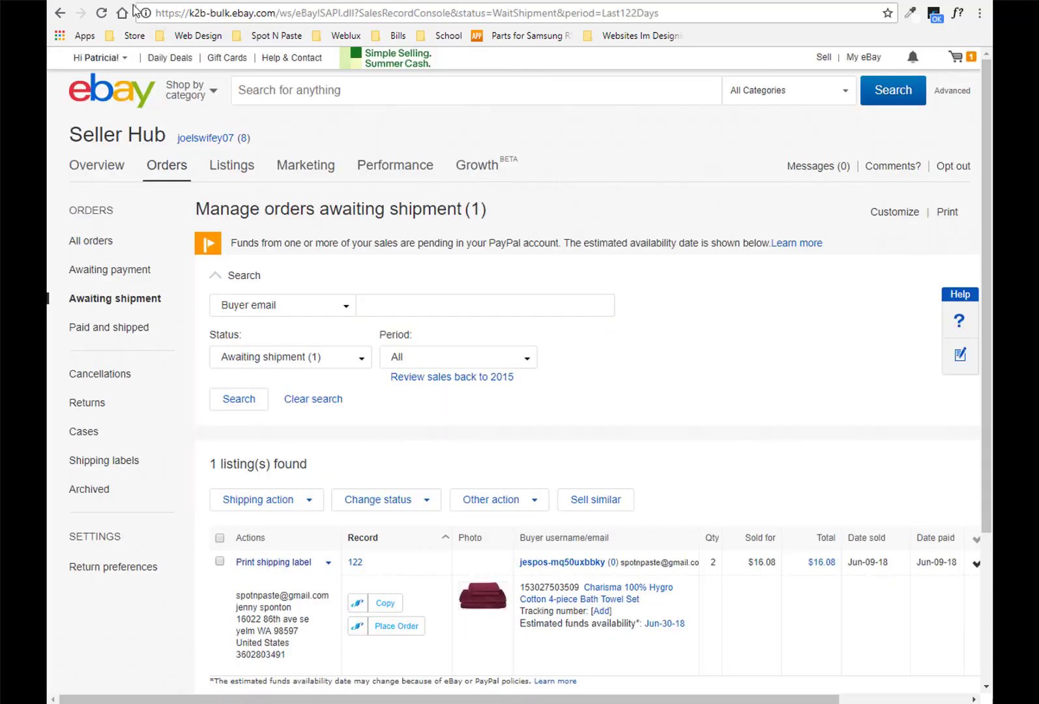
click(387, 604)
click(934, 14)
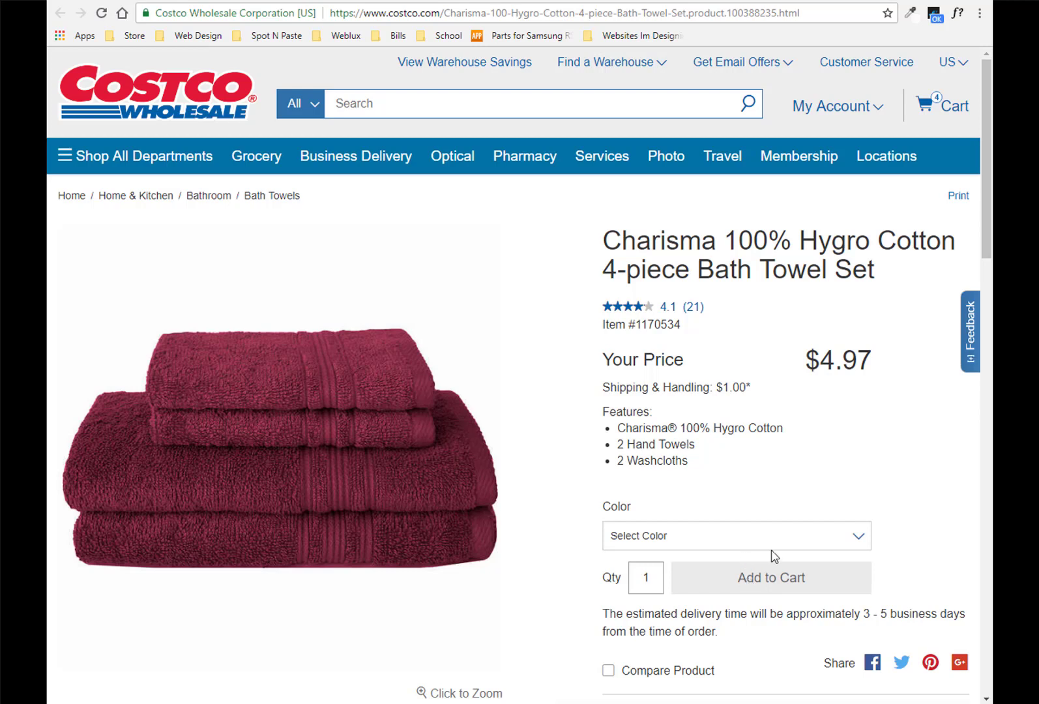
Step: Choose Red for the Charisma bath towel set and add it to the Costco cart
click(777, 544)
click(768, 570)
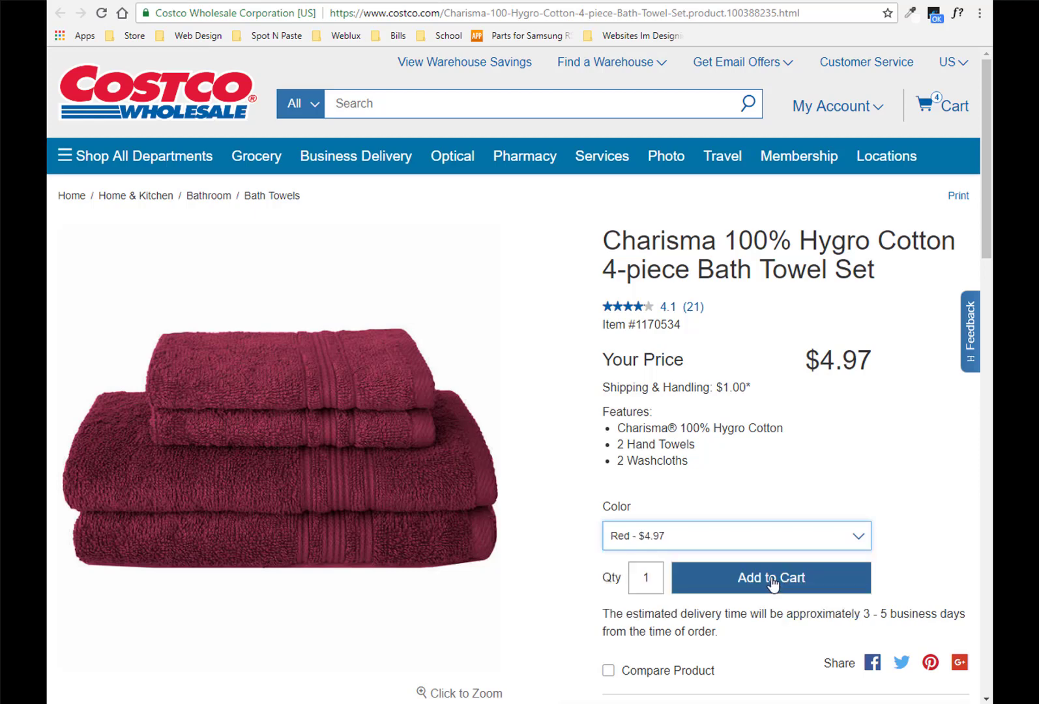
click(773, 582)
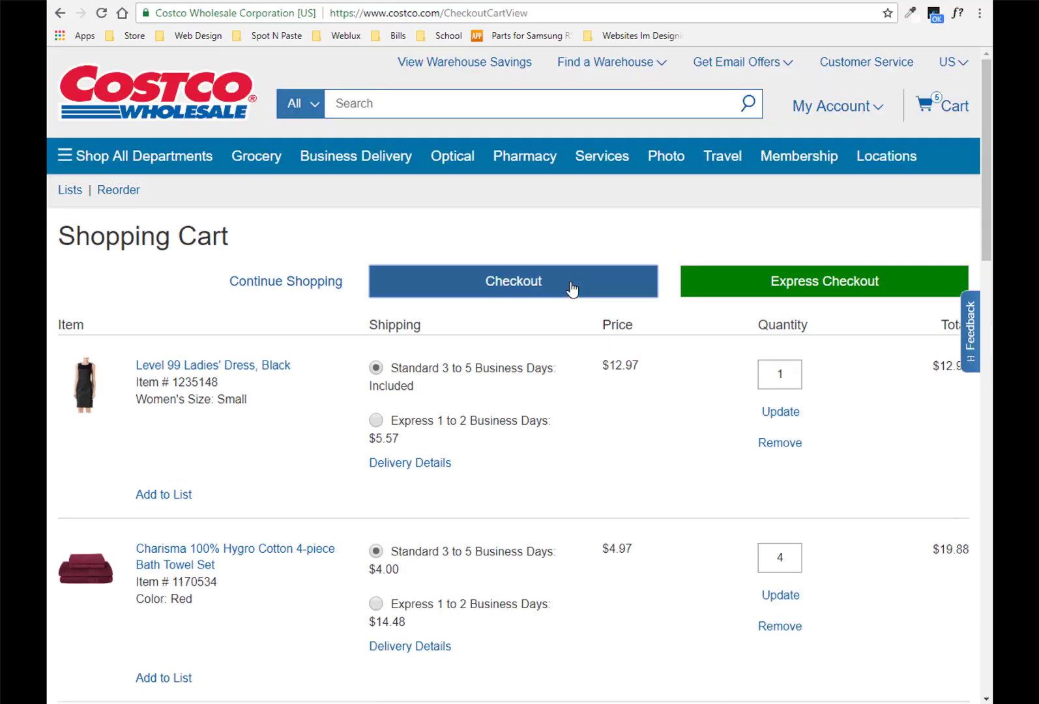
Step: Check out, add a new shipping address, and paste the buyer's details into it from Spot N Paste
click(572, 288)
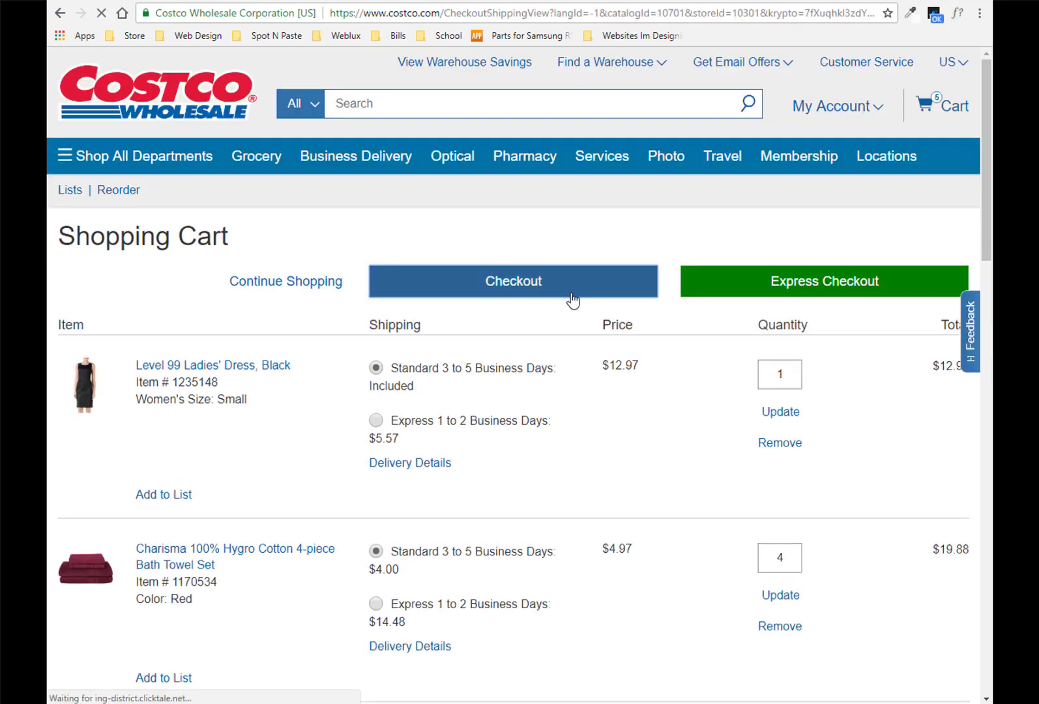
click(553, 245)
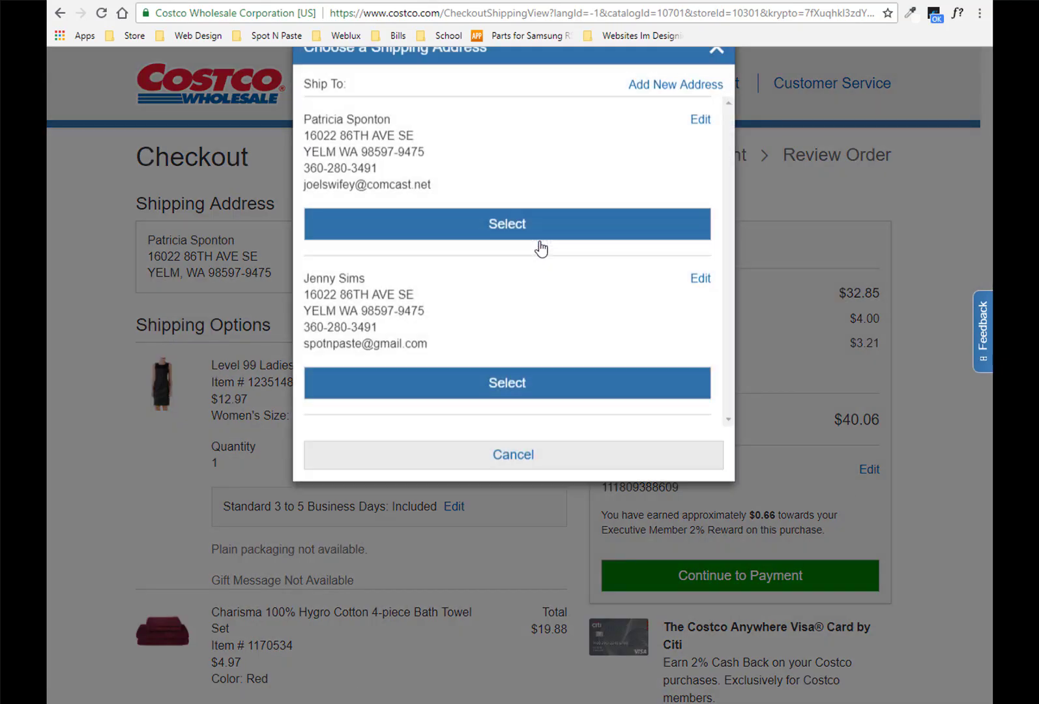
click(662, 127)
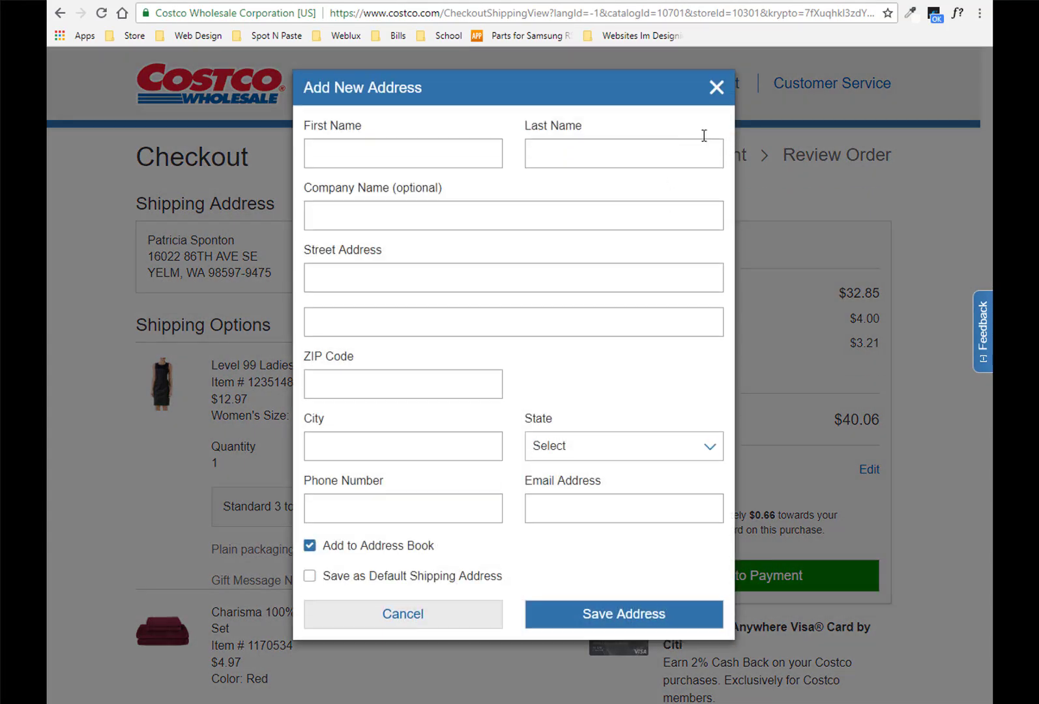
click(935, 17)
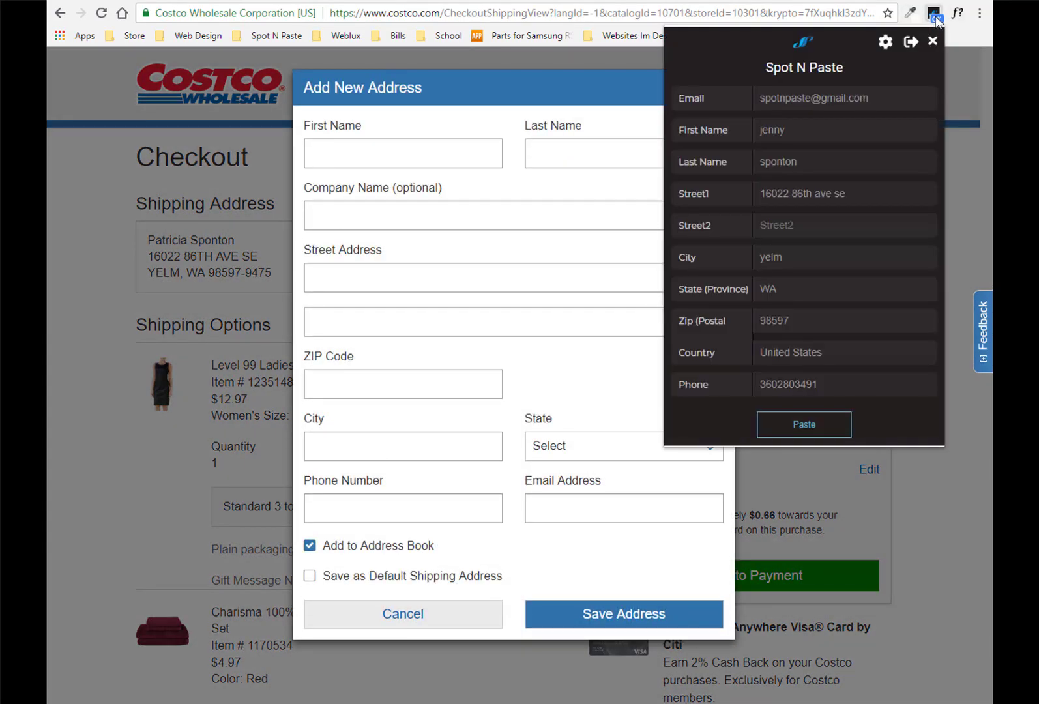
click(803, 427)
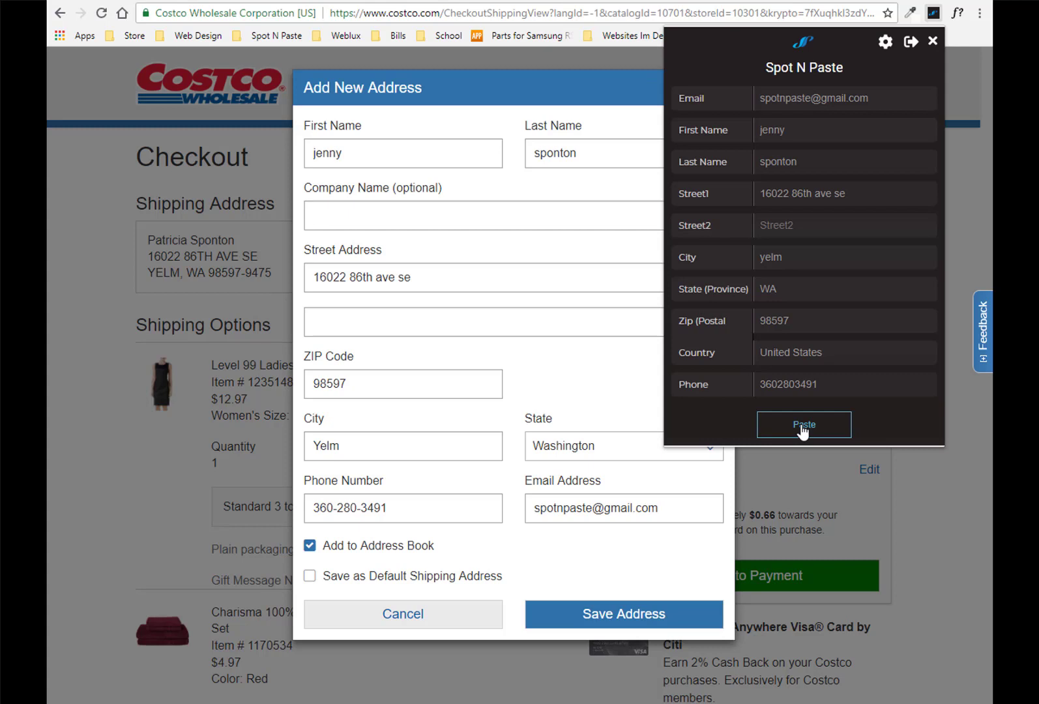
Step: Enable the Email and Phone overrides in Spot N Paste settings, then return to eBay
click(885, 42)
click(738, 151)
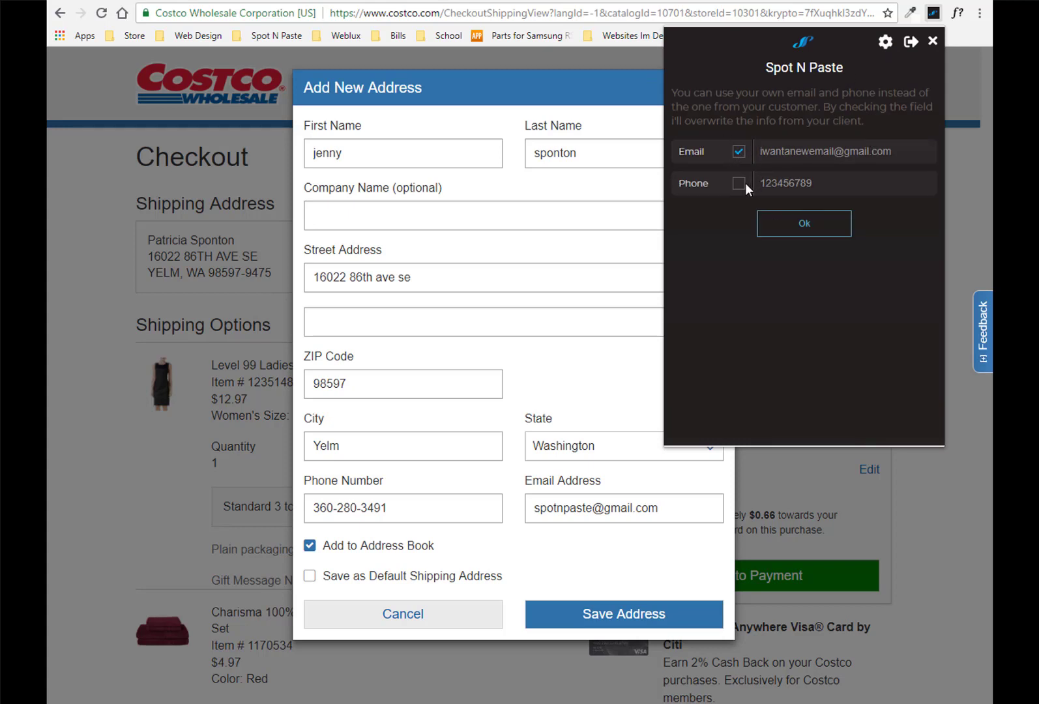
click(739, 184)
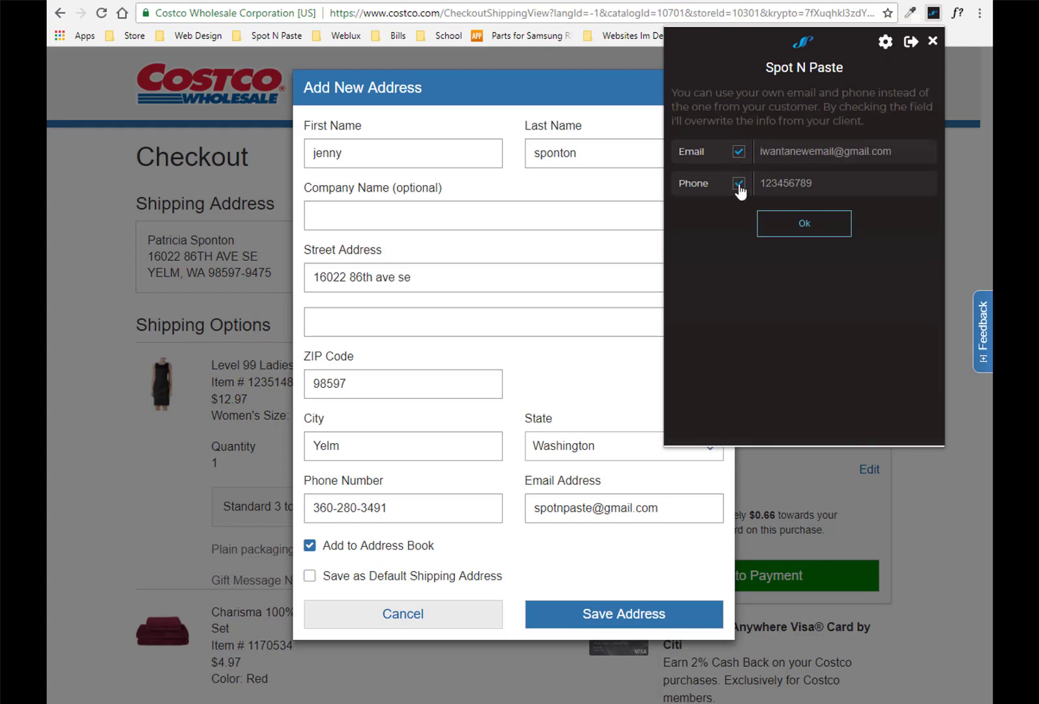
click(793, 229)
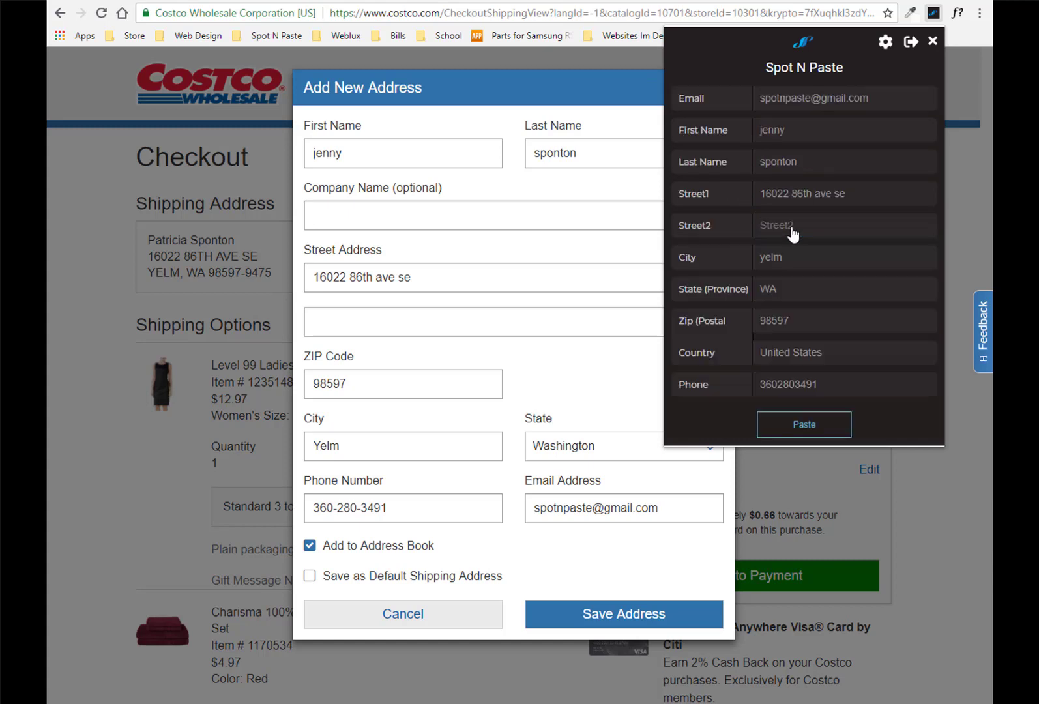
click(932, 43)
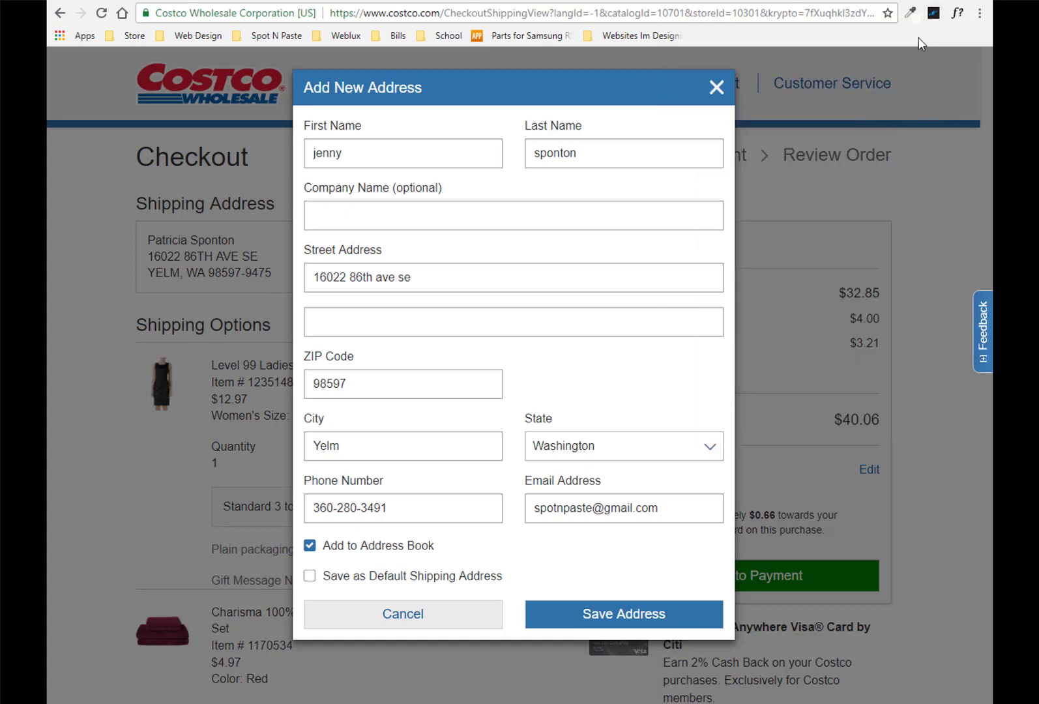
click(532, 1)
Step: Recopy the buyer's address on eBay and clear Overstock's prefilled first and last names
click(484, 2)
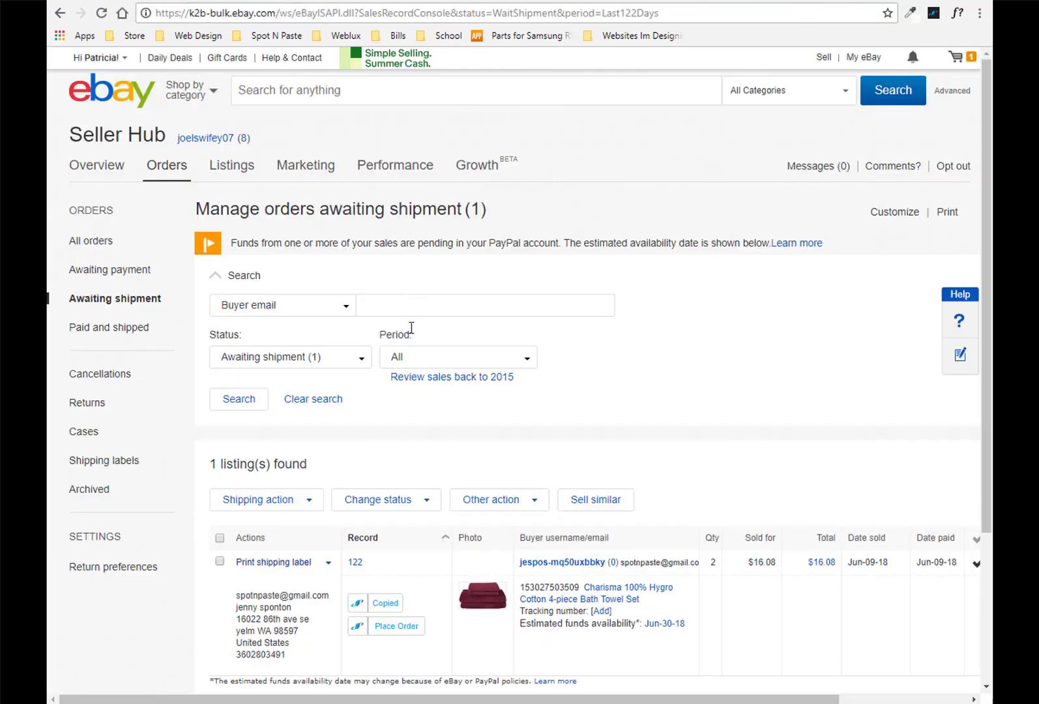
click(387, 606)
click(553, 2)
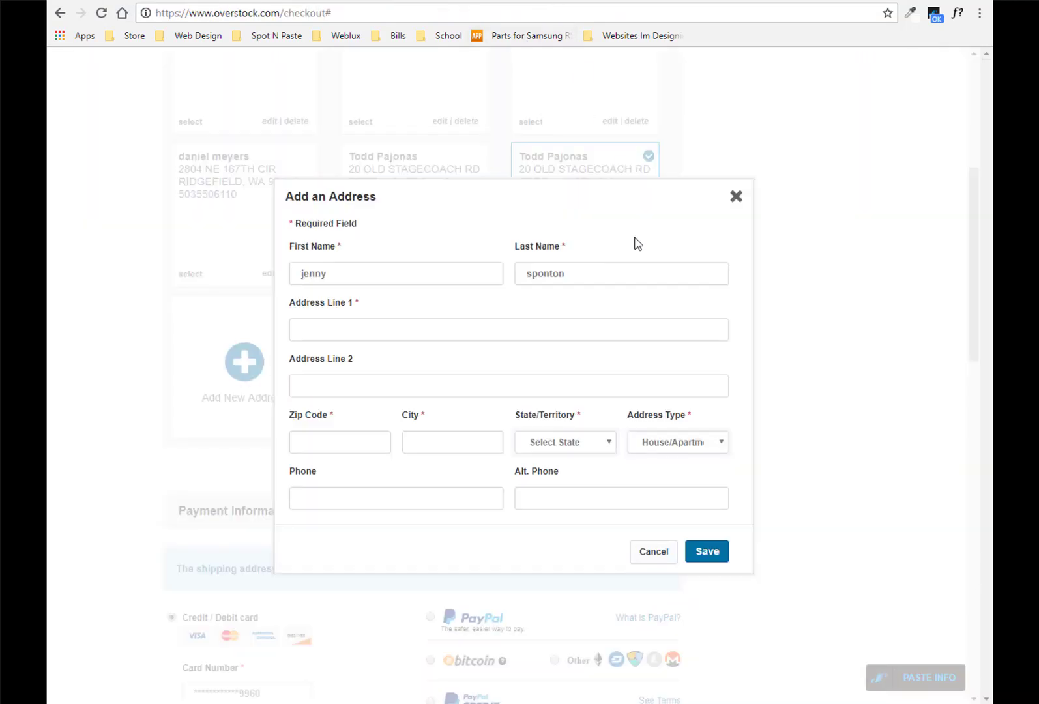
double_click(583, 272)
key(BackSpace)
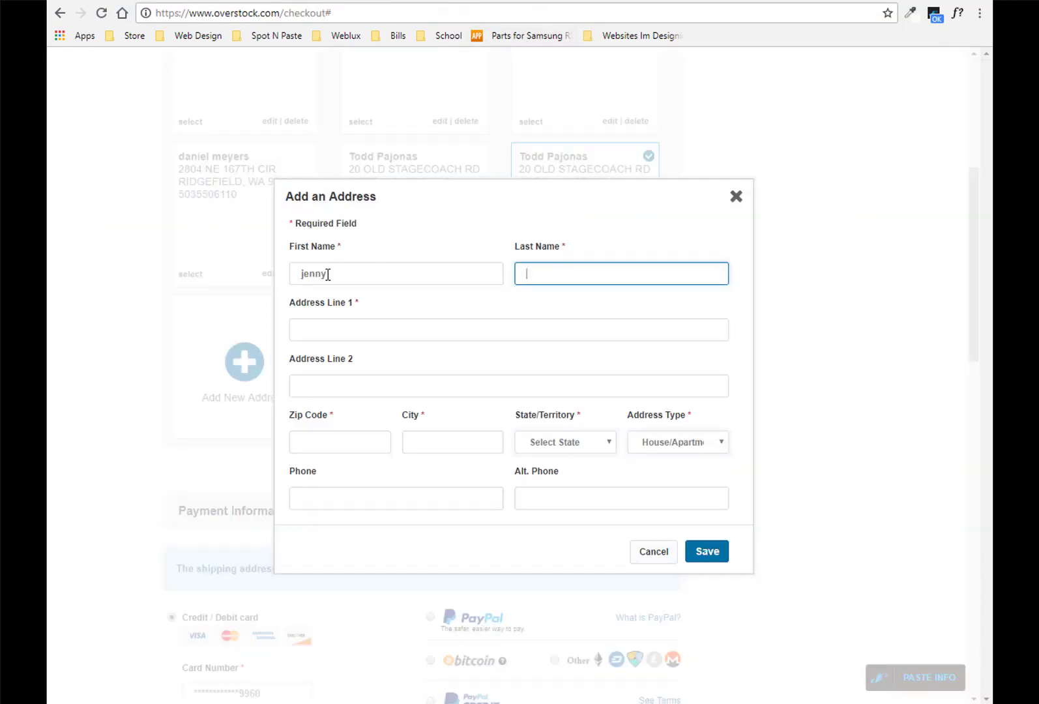
double_click(328, 274)
key(BackSpace)
Step: Paste the buyer's address into Overstock's form and compare the substituted phone number
click(934, 13)
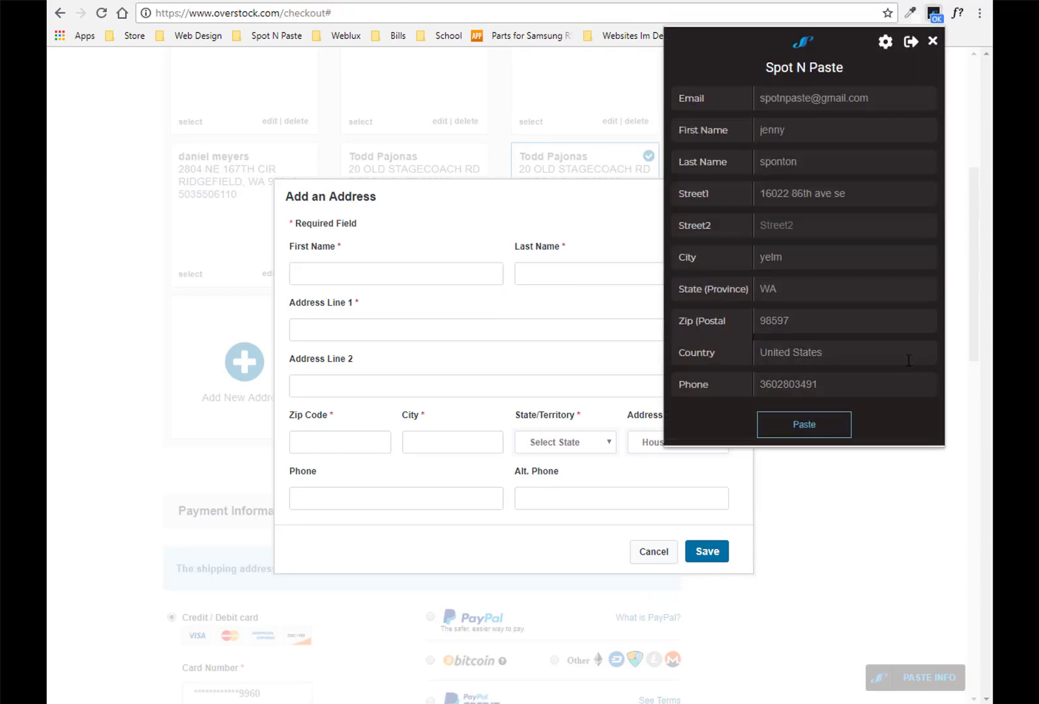
click(814, 427)
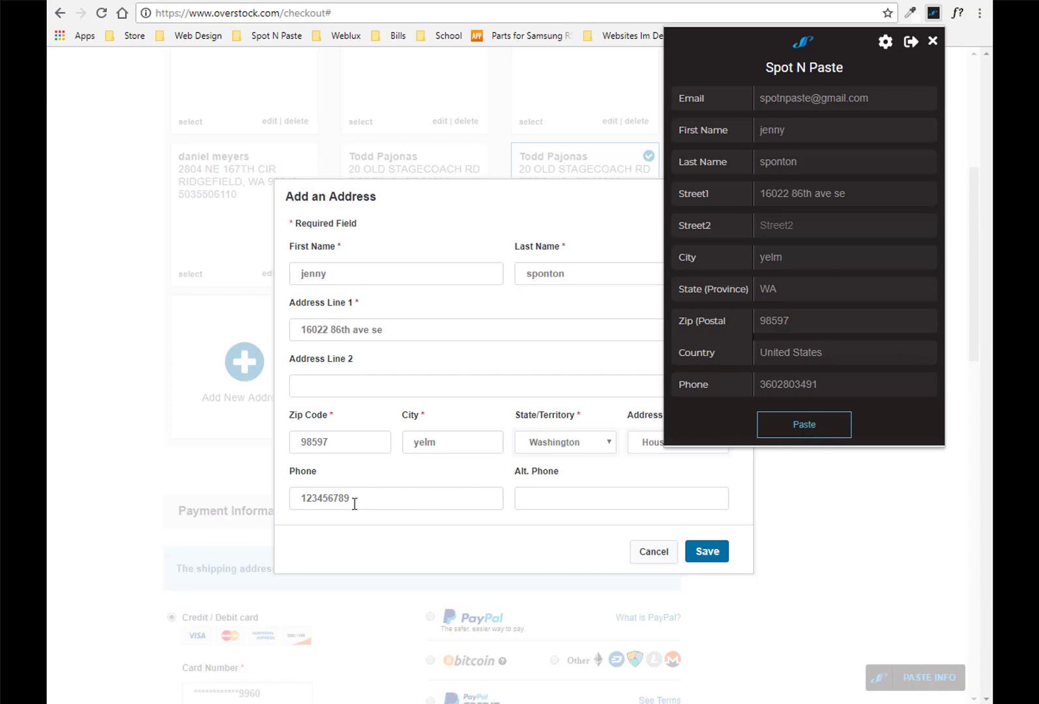
drag(352, 500, 297, 502)
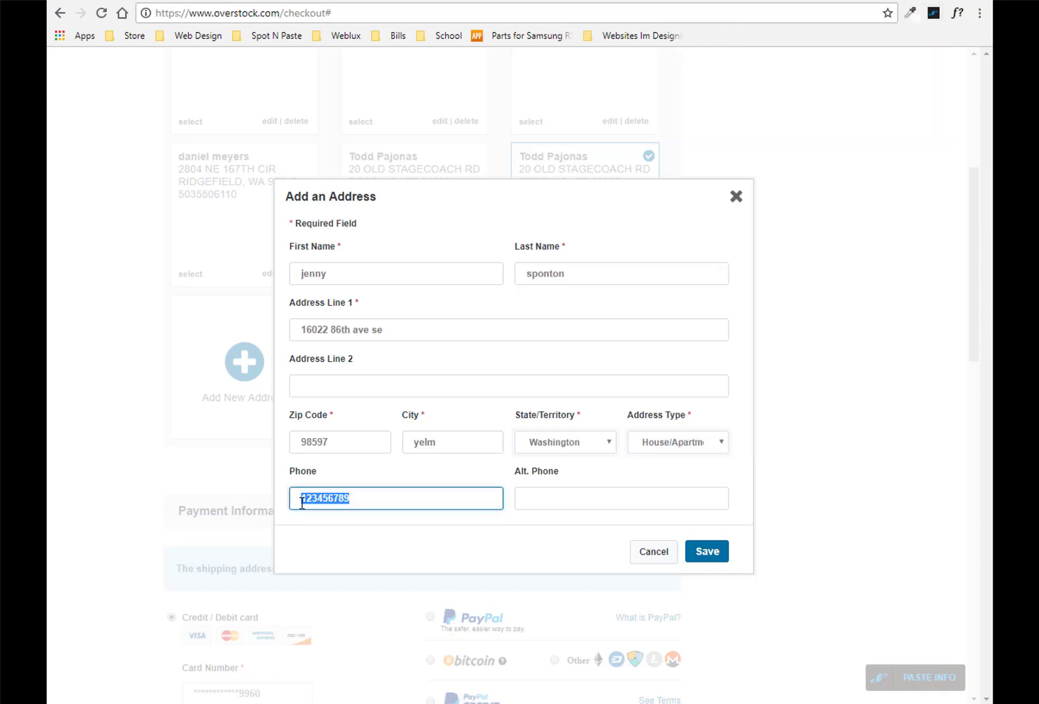
click(936, 18)
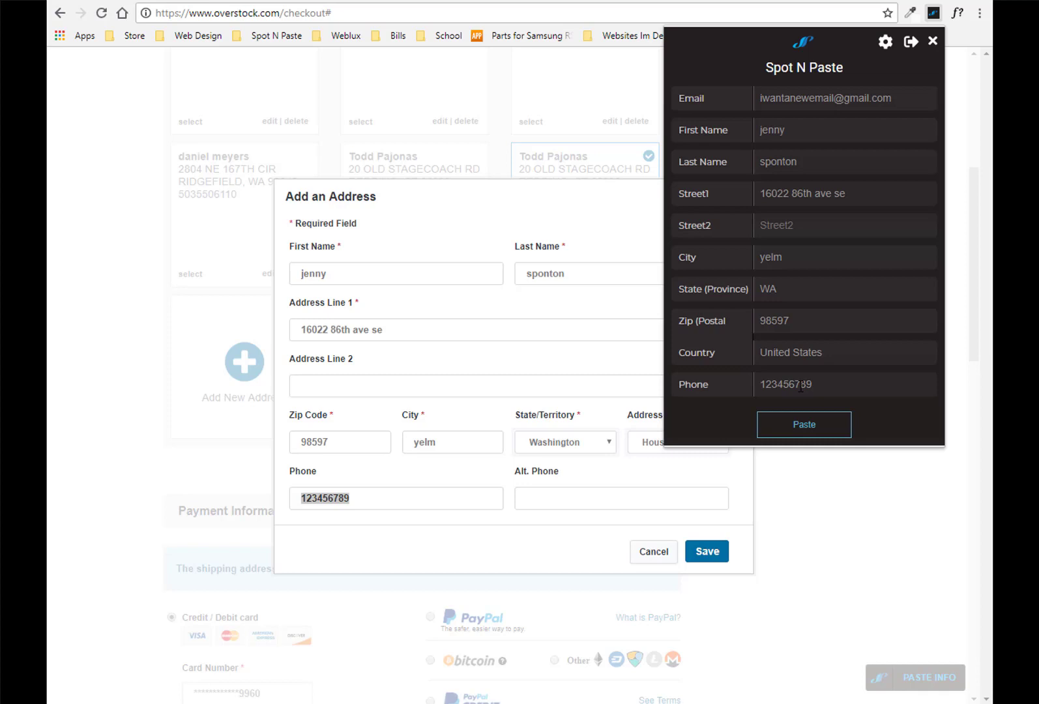
Step: Recopy the buyer's address on eBay and paste it into Amazon's new shipping address form
click(681, 1)
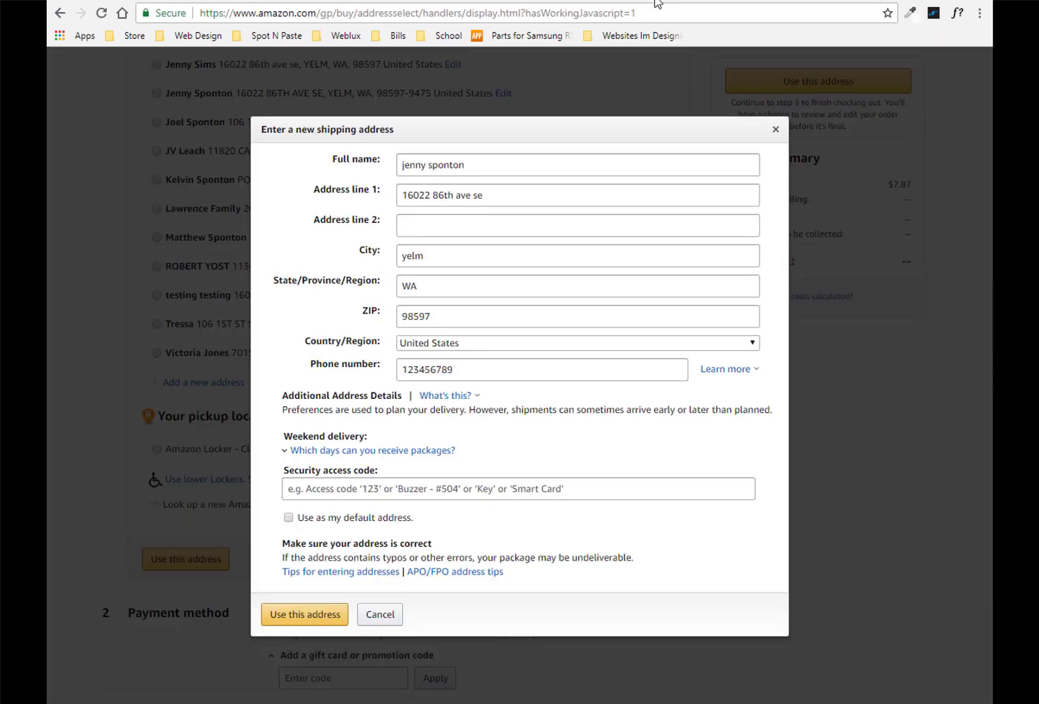
key(ctrl+Tab)
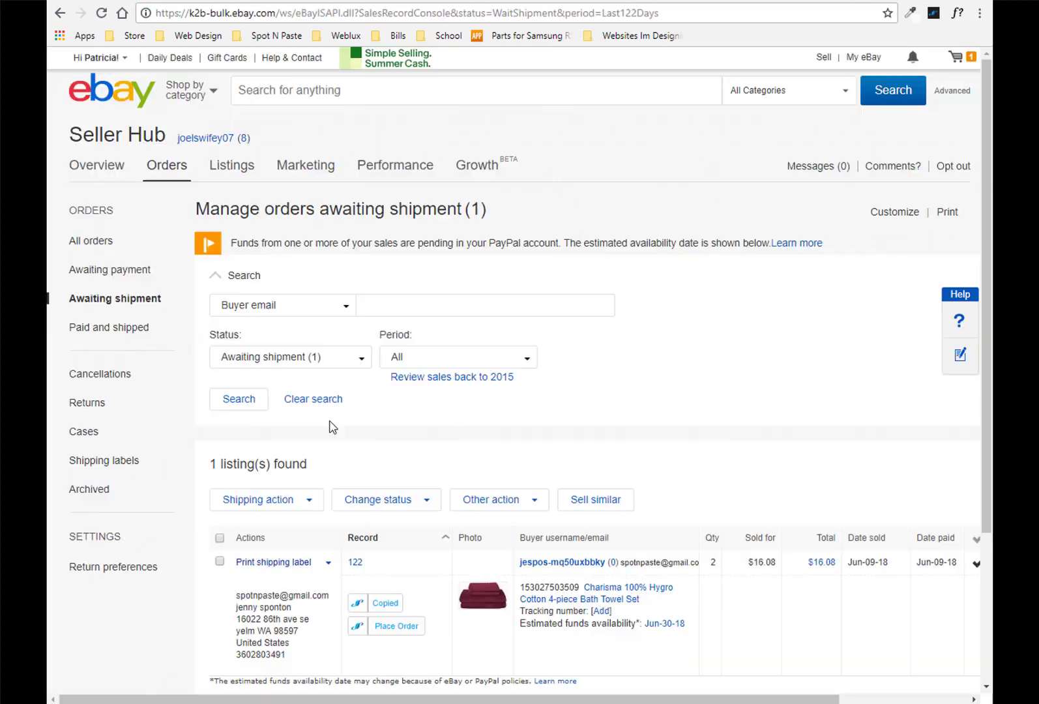
click(386, 602)
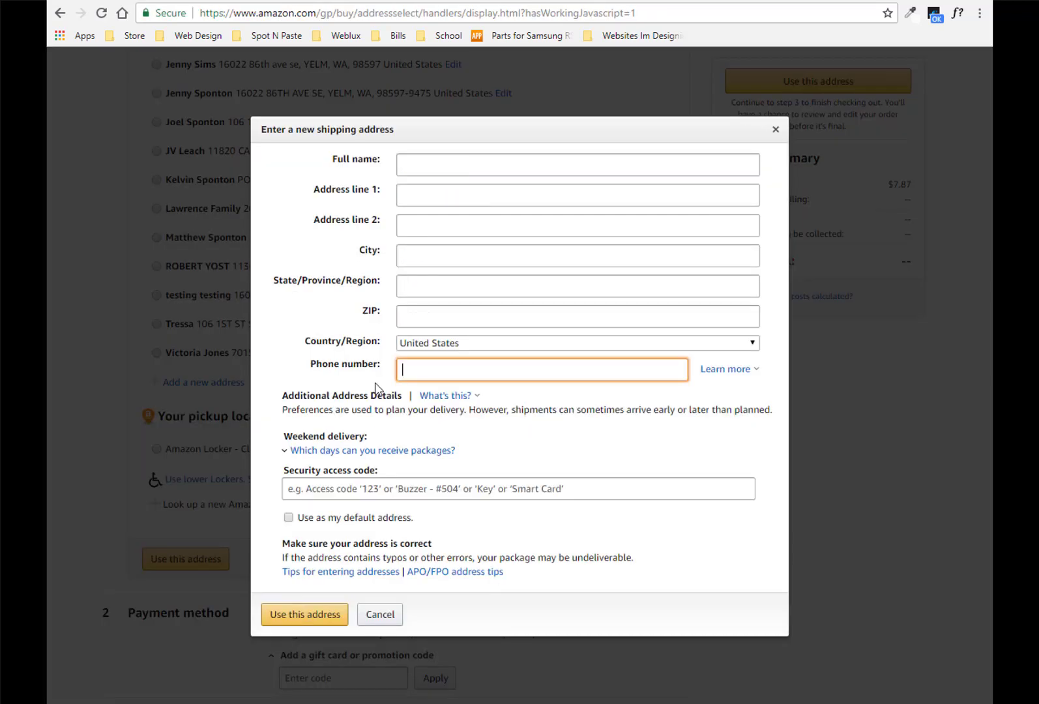
click(932, 23)
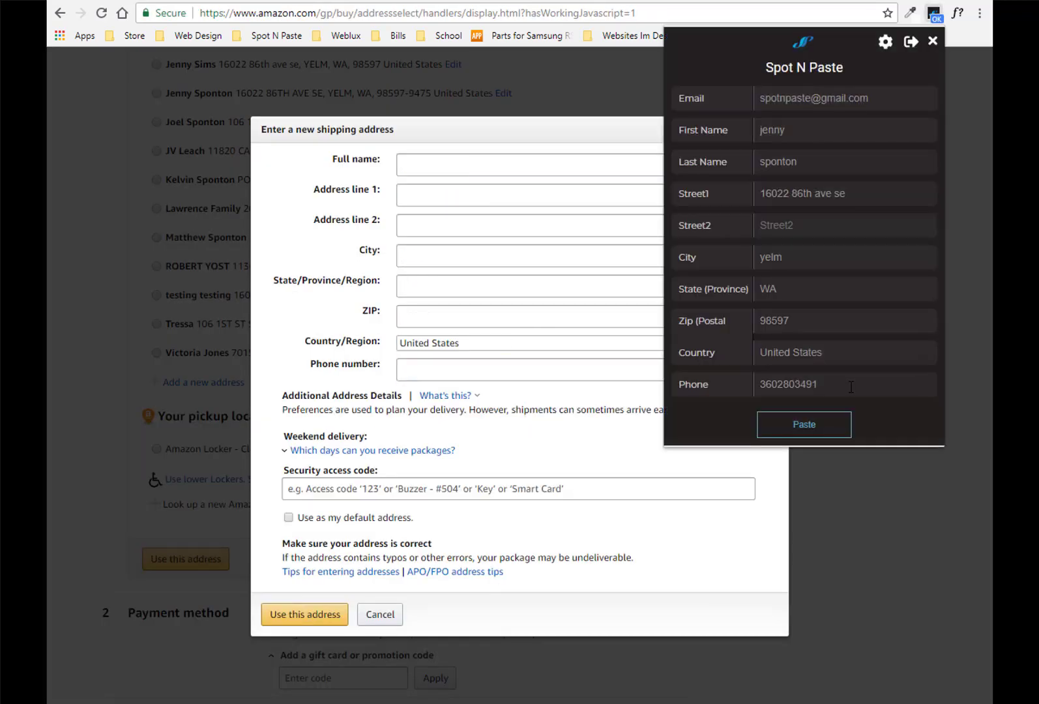
click(806, 424)
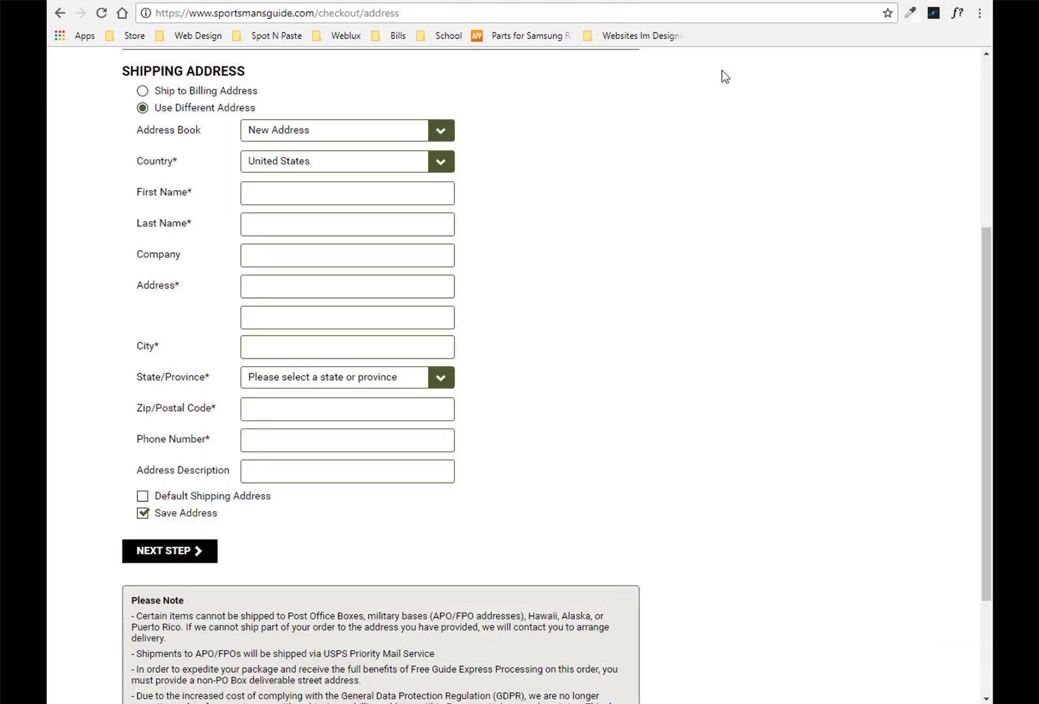
Step: Try pasting the saved address into Sportsman's Guide's shipping form with Spot N Paste
click(934, 13)
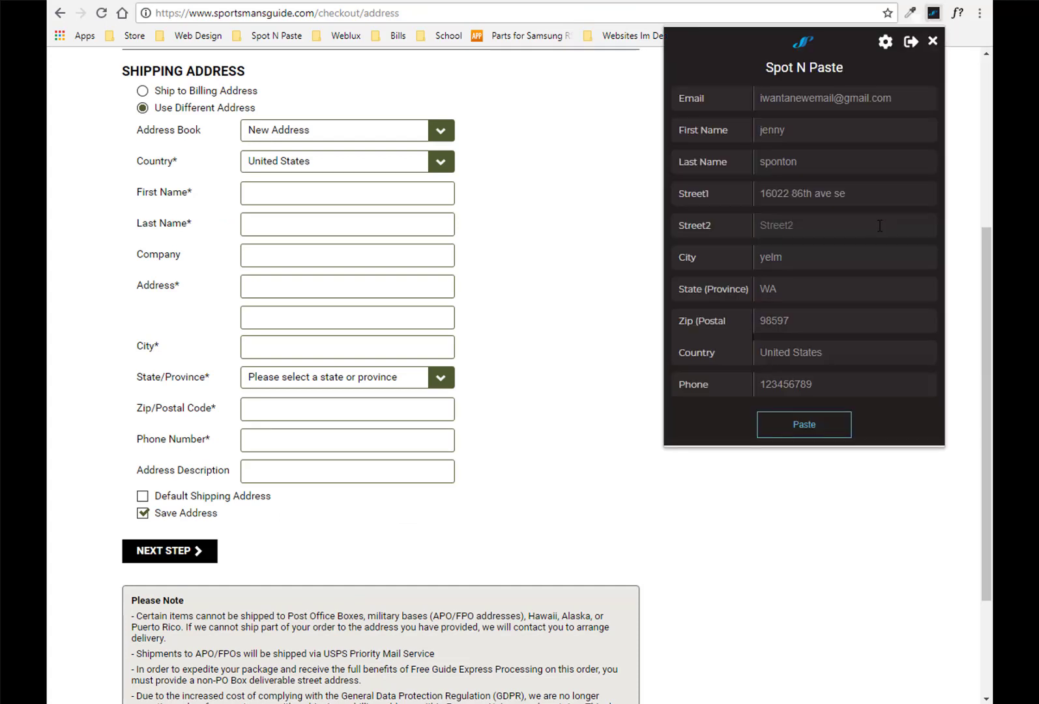
click(810, 429)
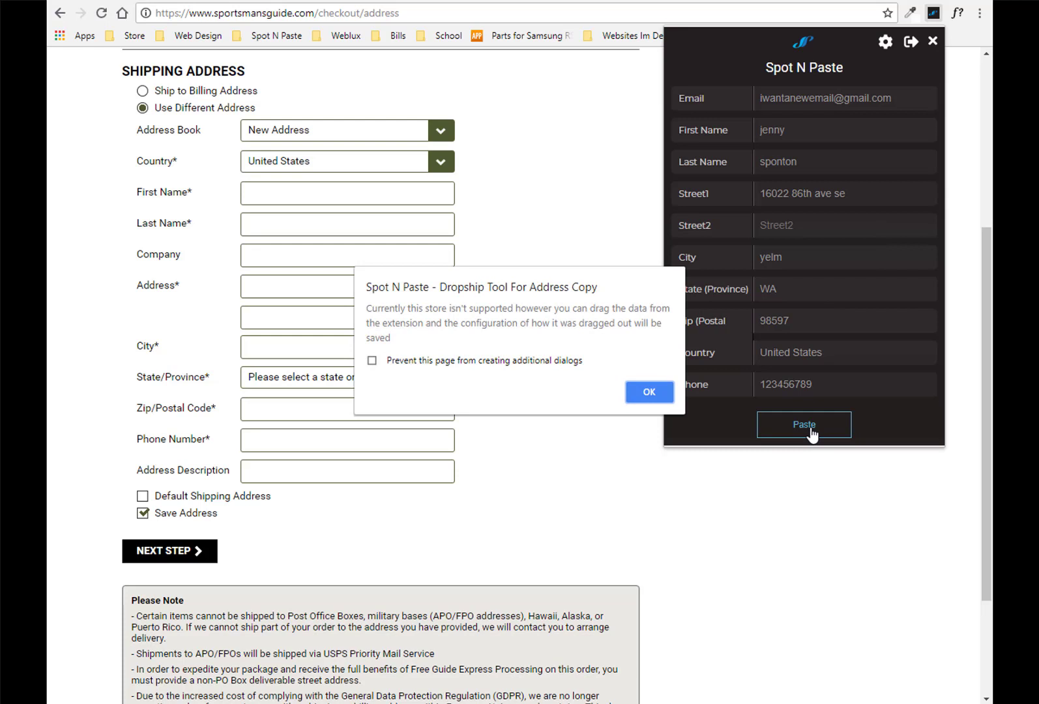
Step: Dismiss the notice and drag the buyer's first name, last name and street into the form
click(649, 390)
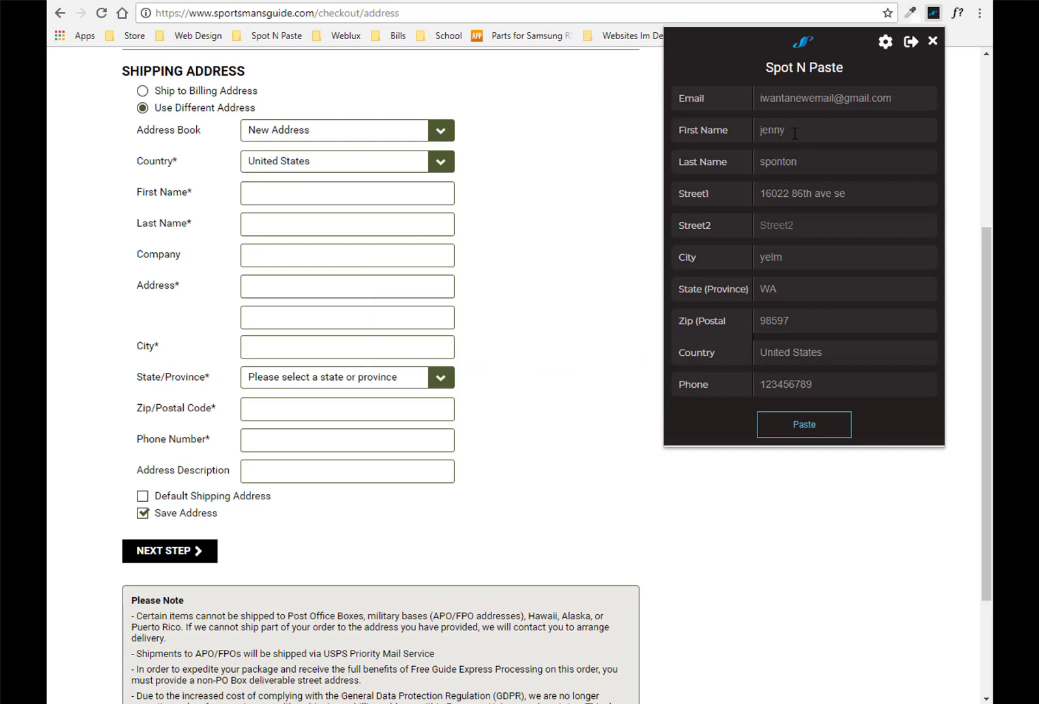
drag(810, 134, 333, 193)
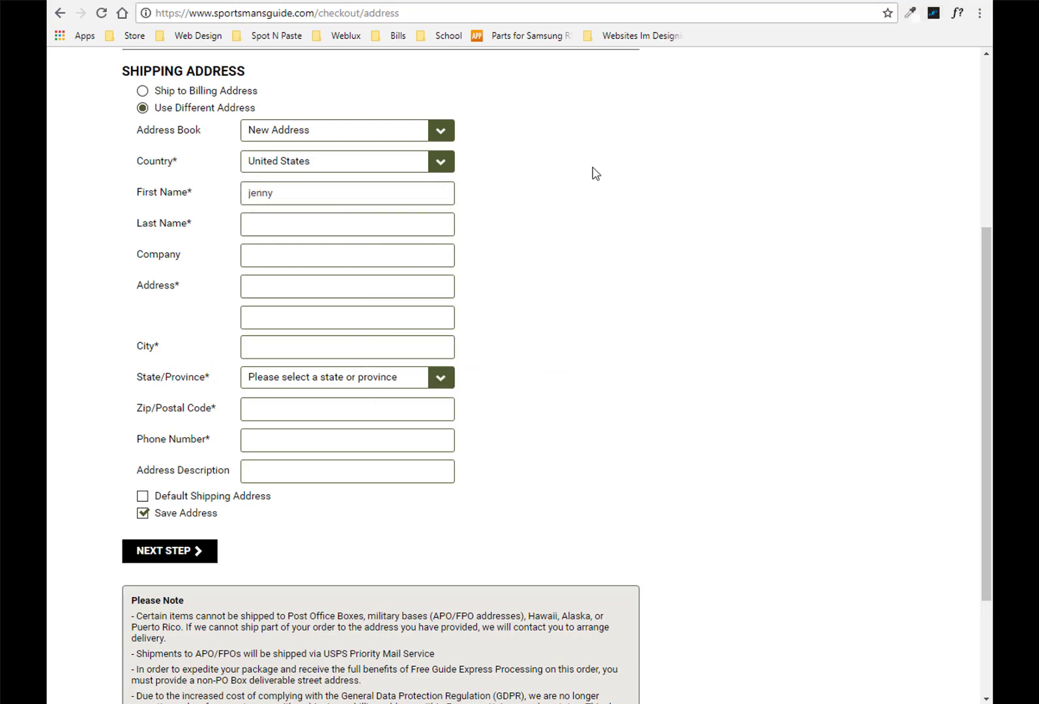
click(933, 13)
drag(803, 171, 378, 224)
click(932, 13)
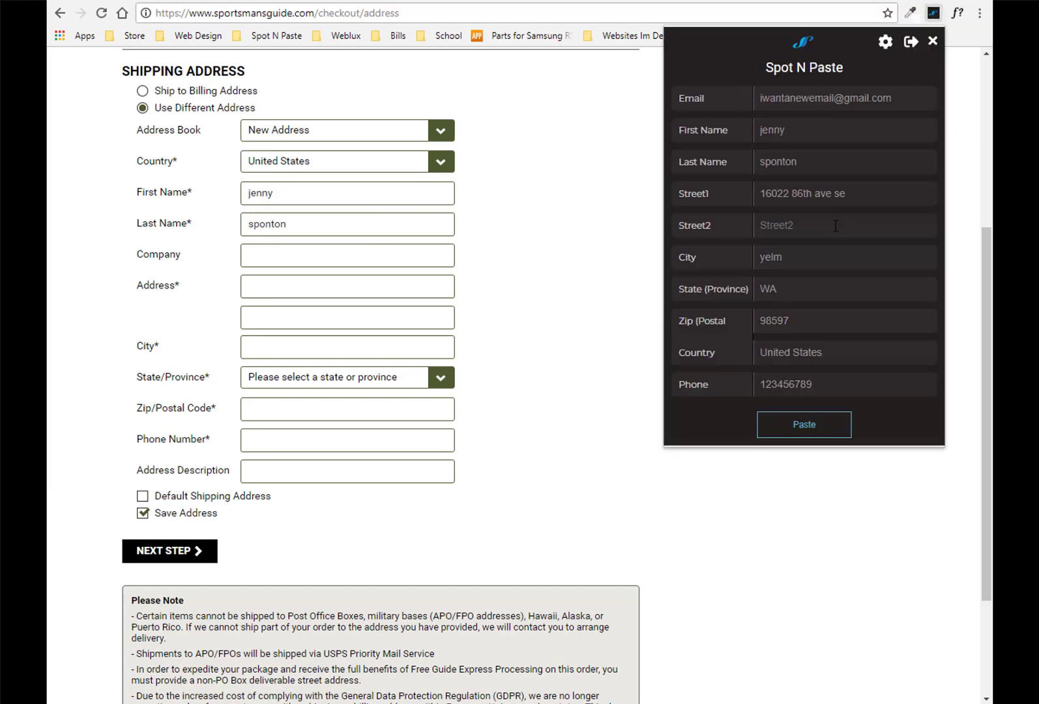
drag(836, 194, 349, 285)
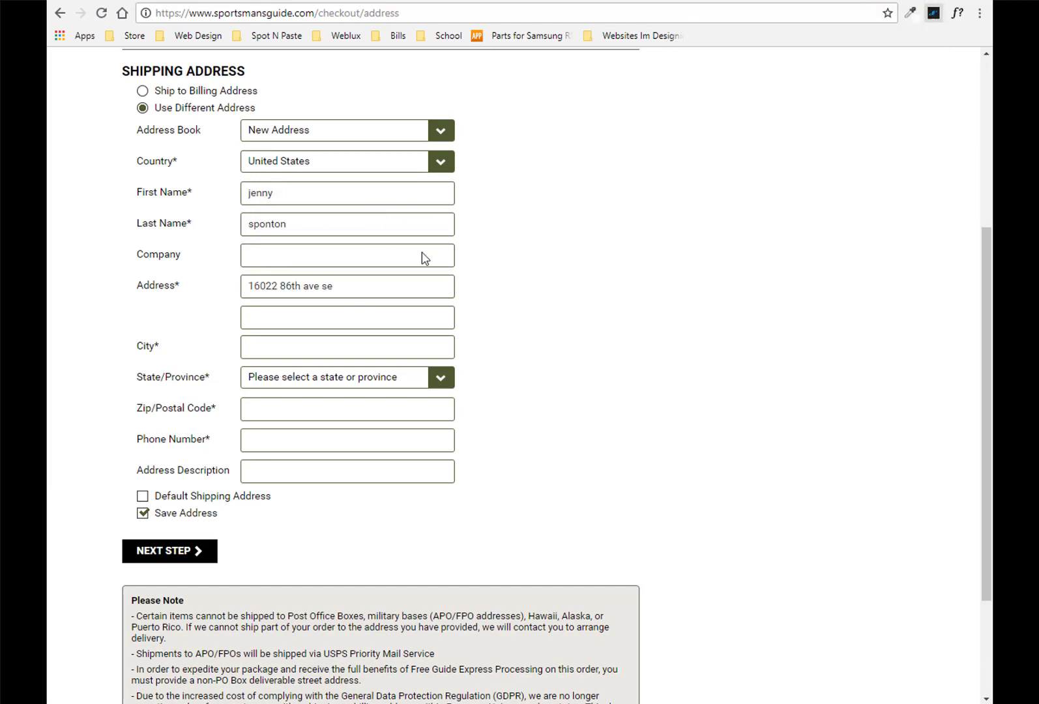
Step: Drag the buyer's city, state, ZIP and phone into their matching form fields
click(933, 13)
drag(815, 259, 365, 352)
click(933, 13)
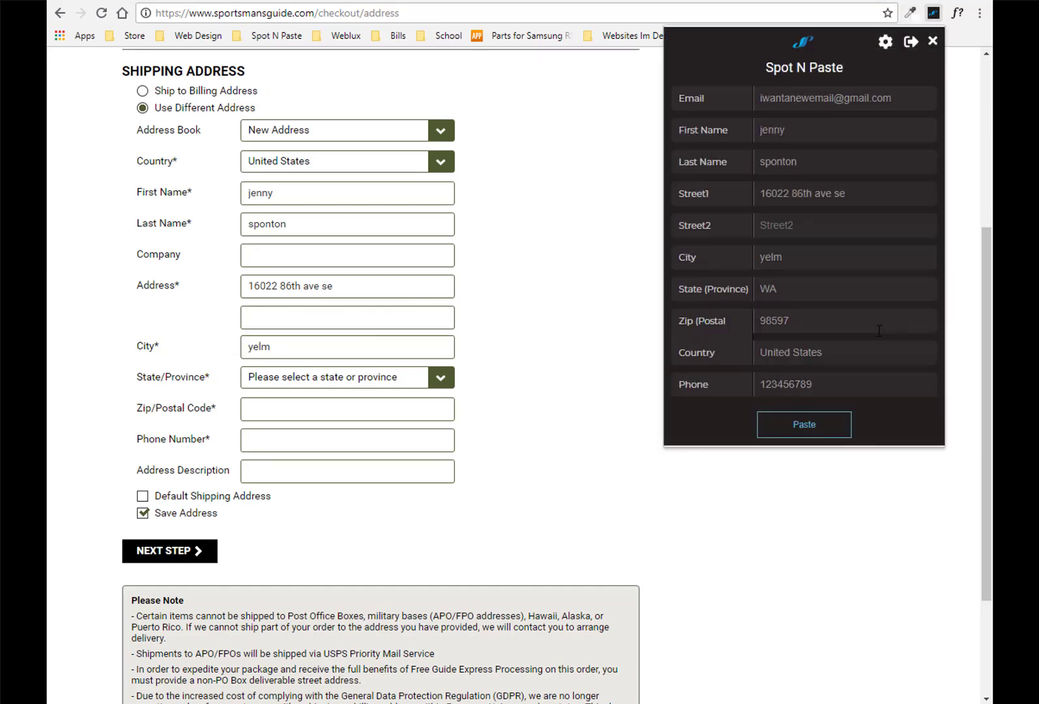
drag(812, 280, 370, 374)
click(933, 13)
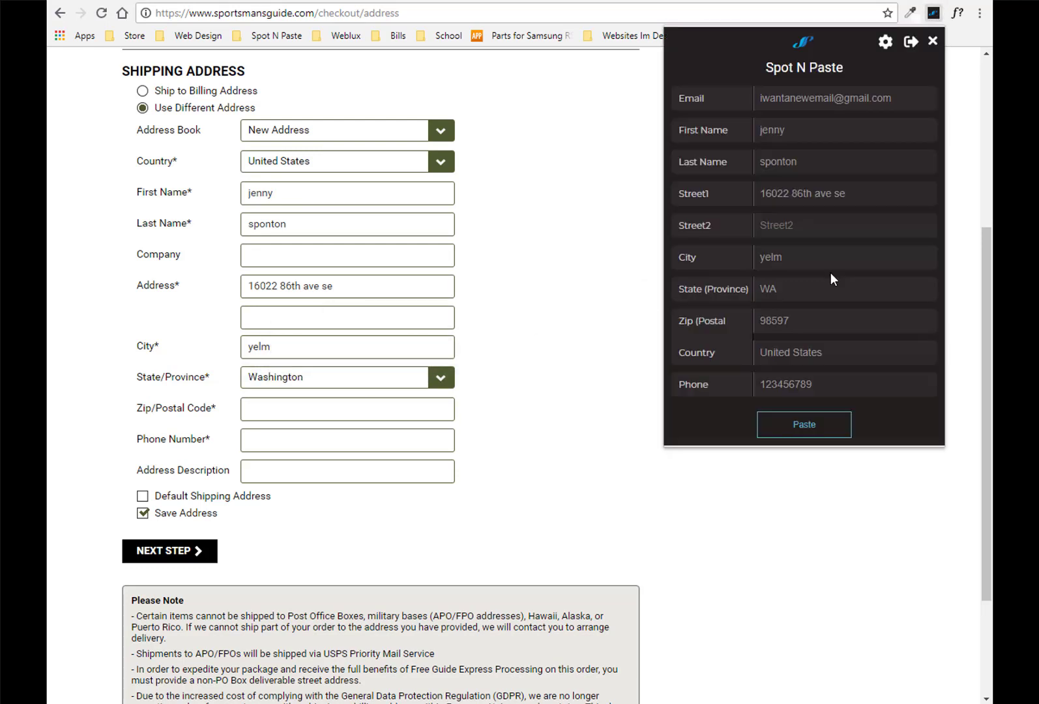
drag(805, 320, 319, 416)
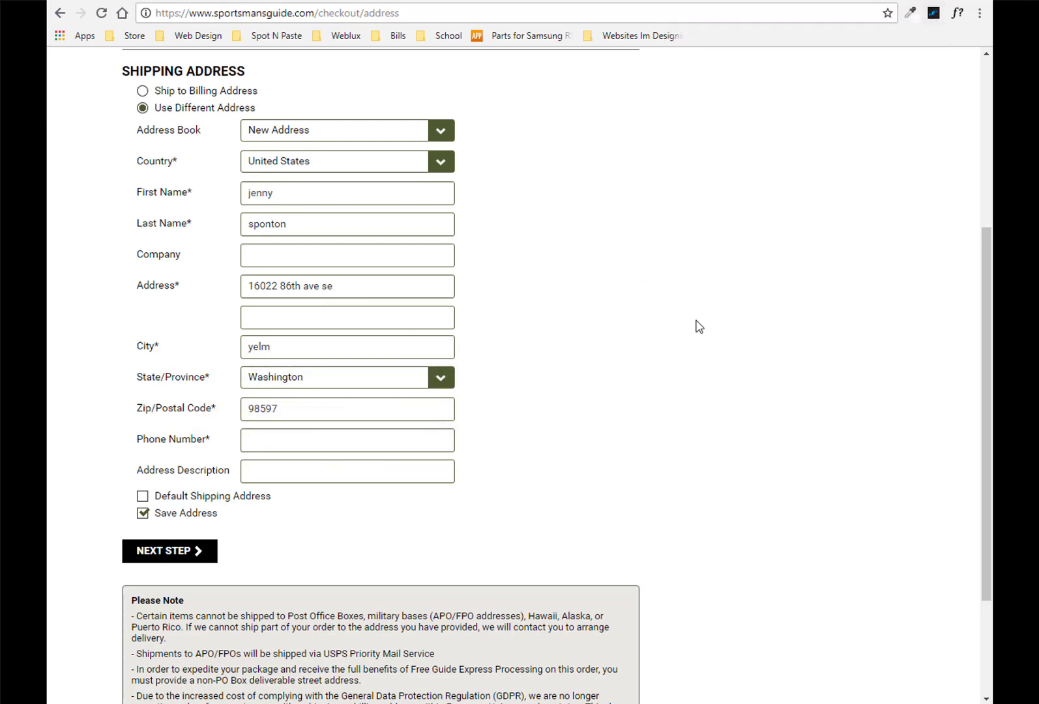
click(933, 13)
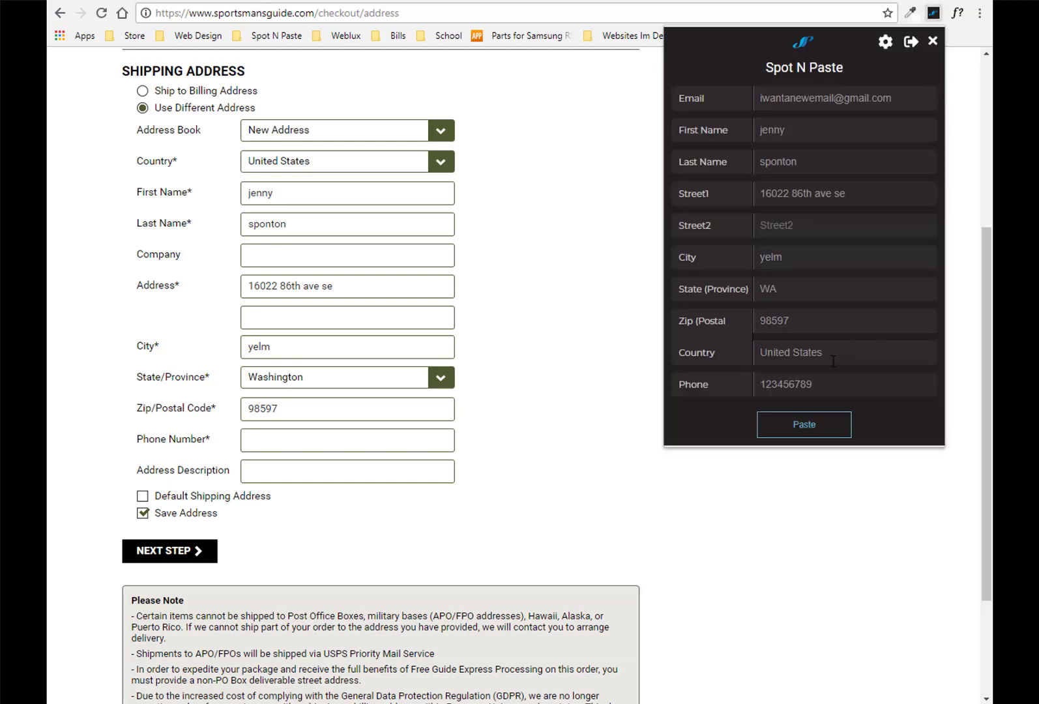
drag(786, 384, 345, 442)
Step: Enter 'testing' as the Address Description
click(324, 469)
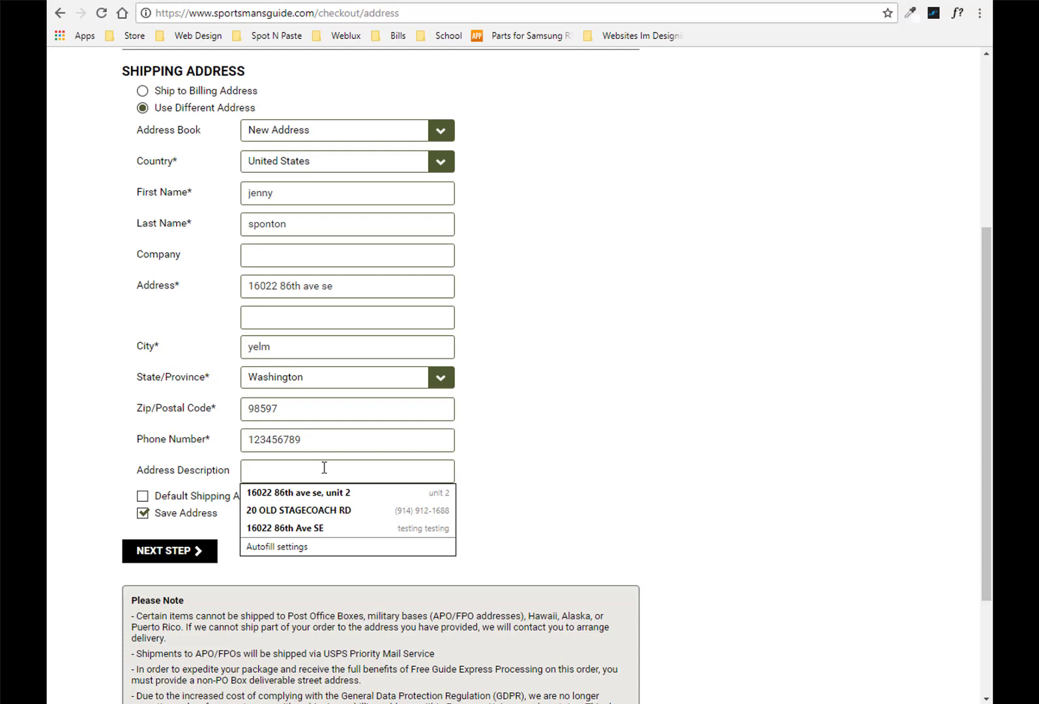
text(testing)
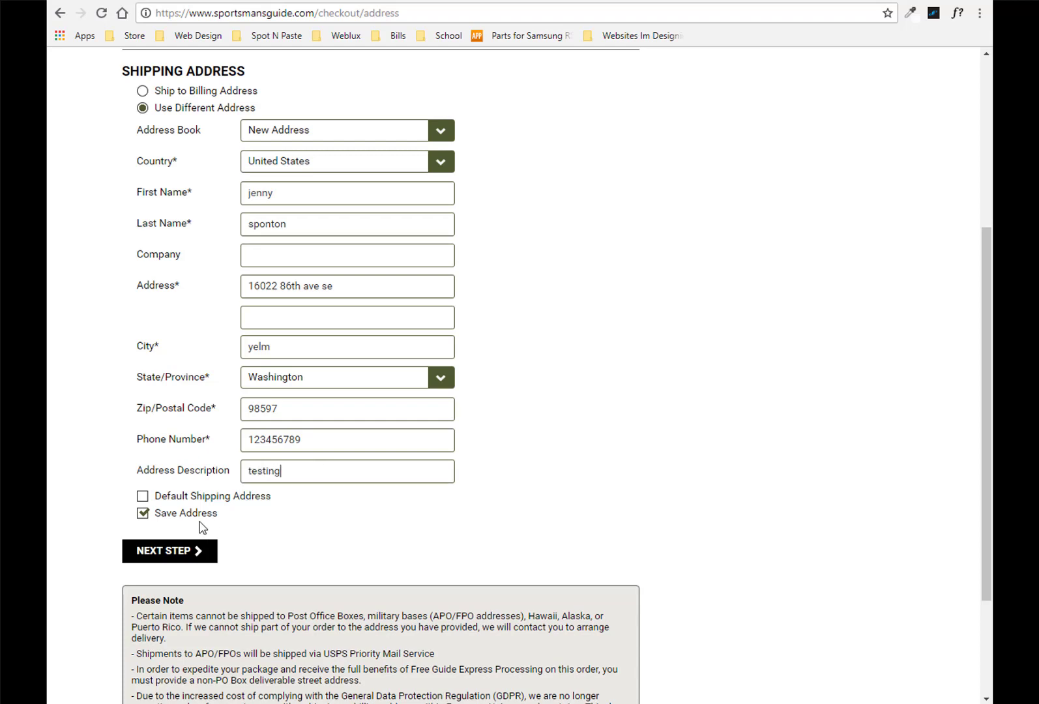
scroll(212, 537, up, 2)
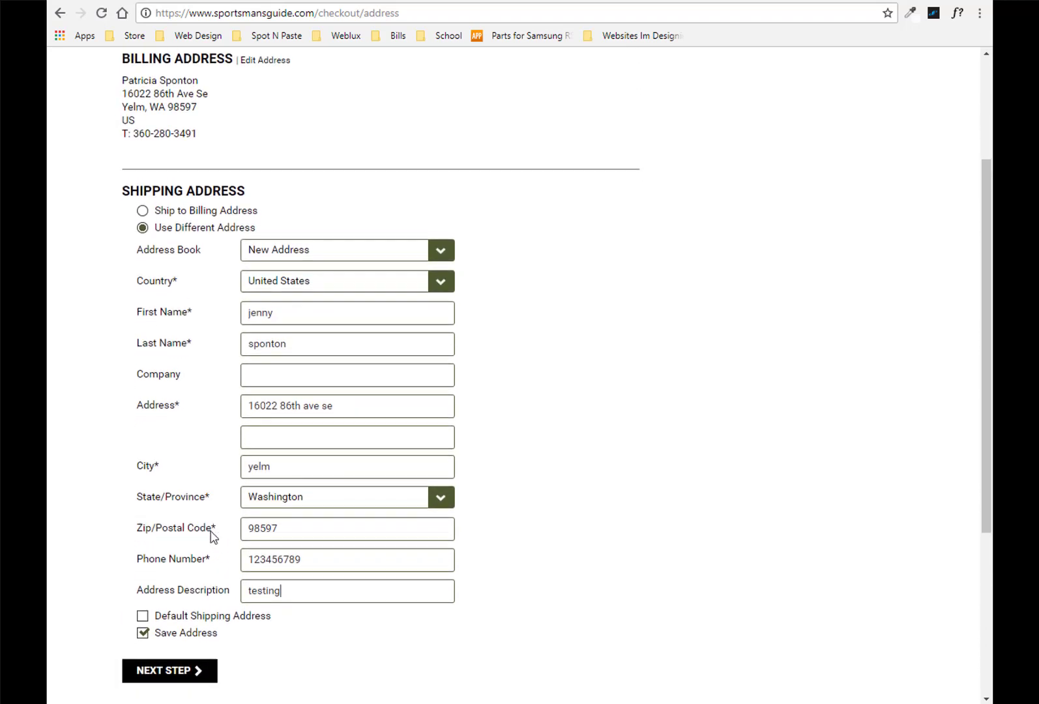
scroll(212, 537, down, 2)
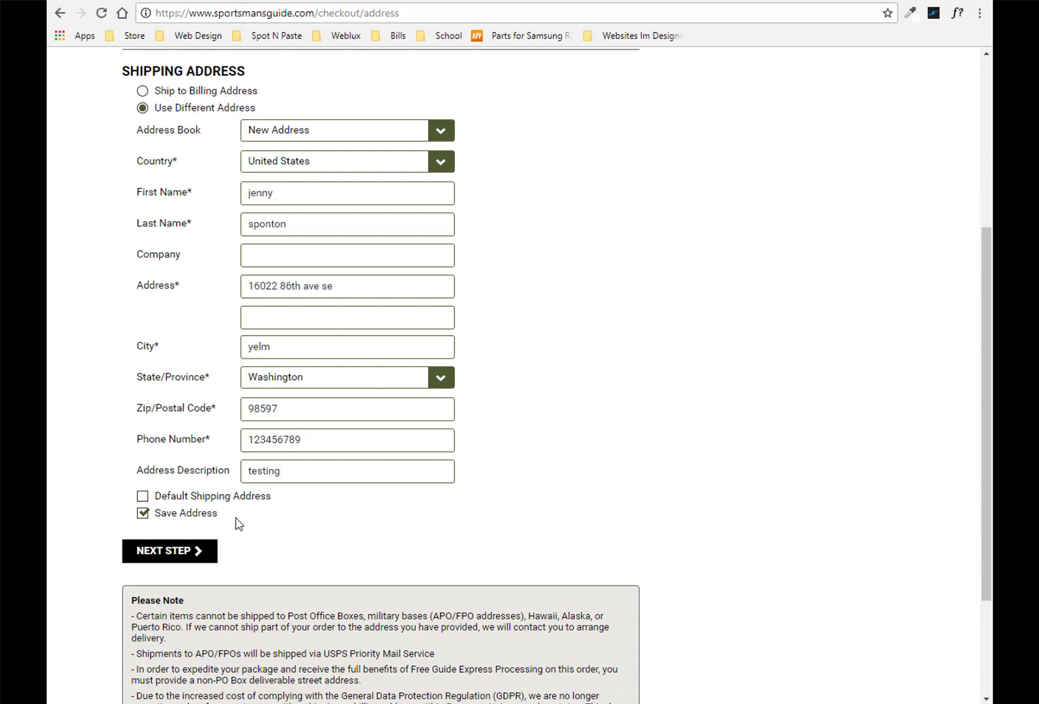
Step: Reload the checkout, choose a different address, and paste the whole saved address at once
click(101, 13)
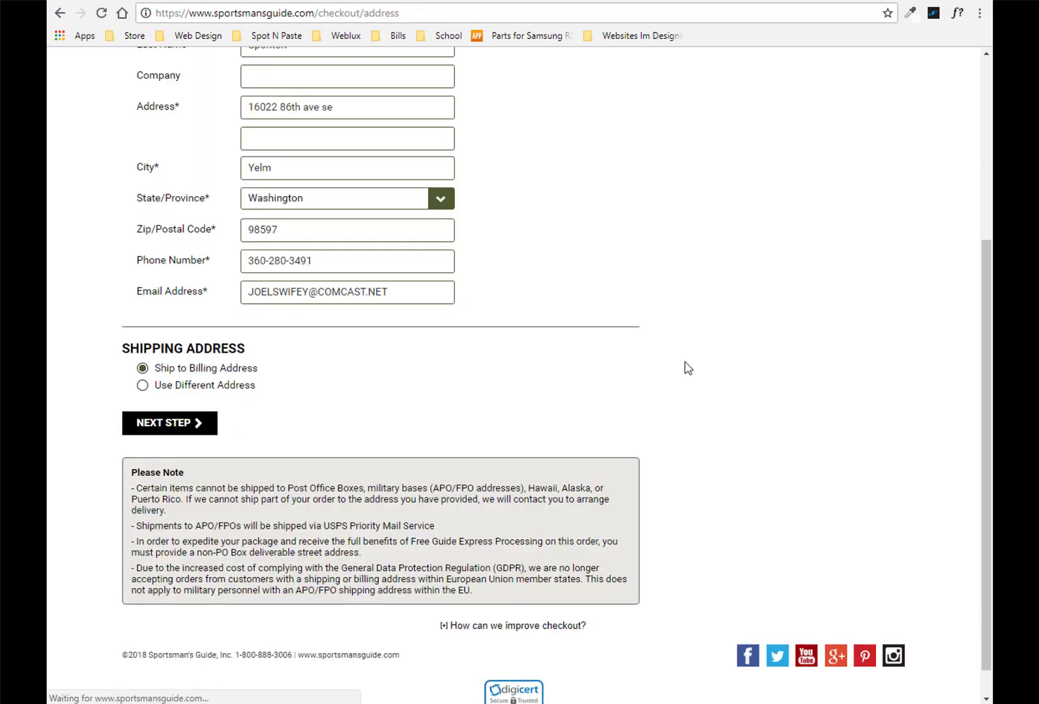
click(142, 386)
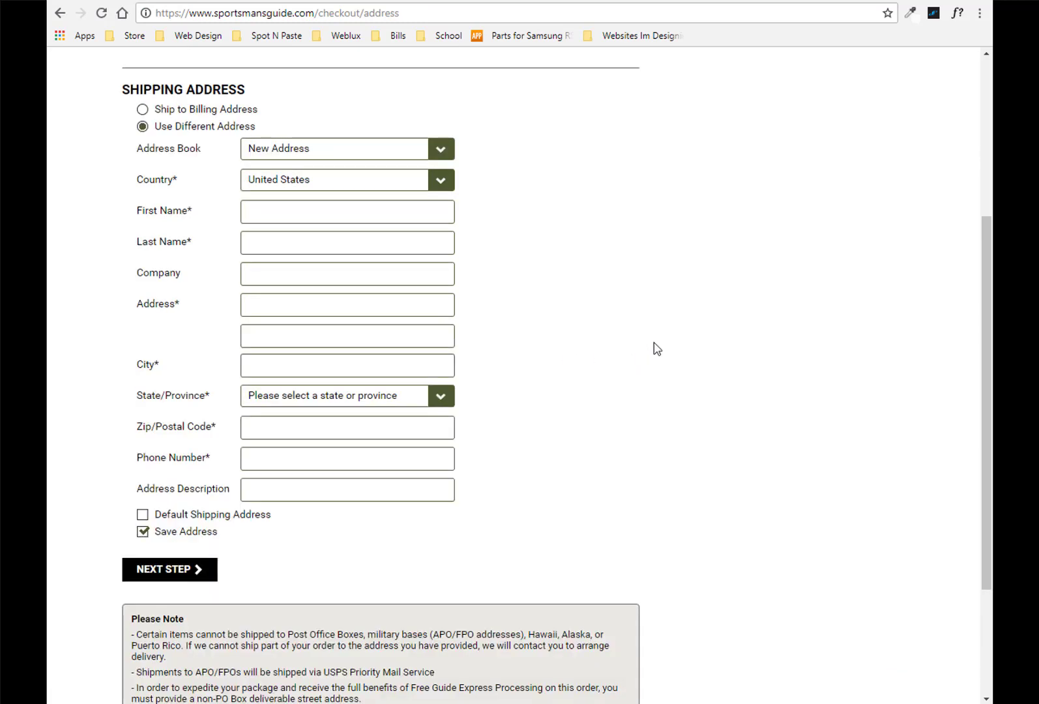
click(933, 13)
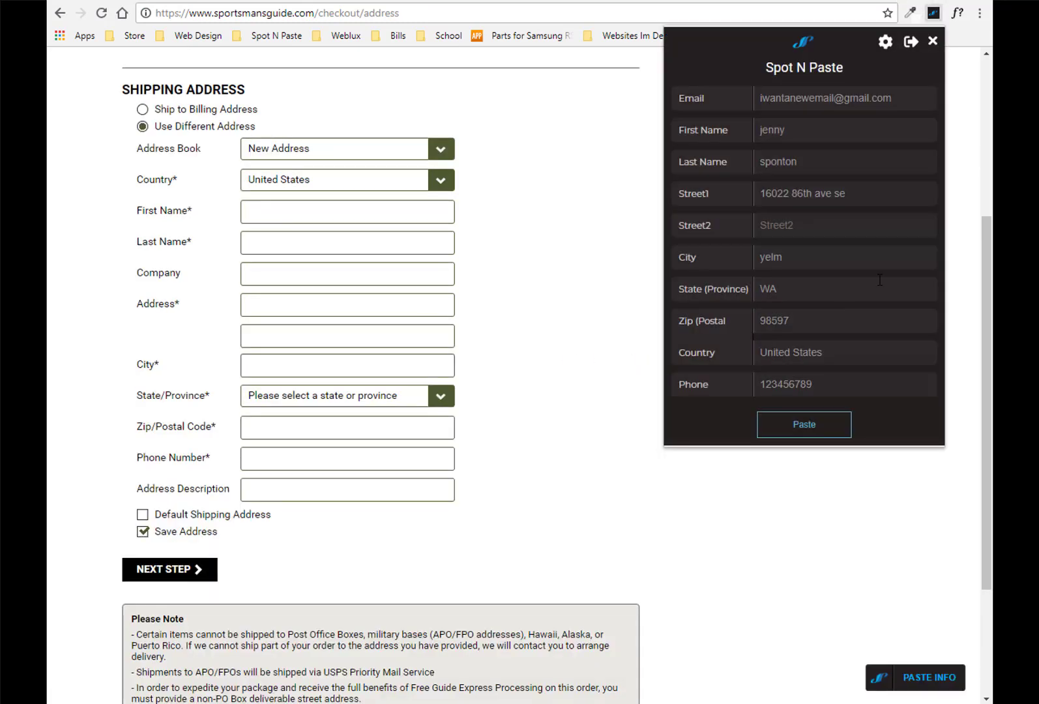
click(800, 428)
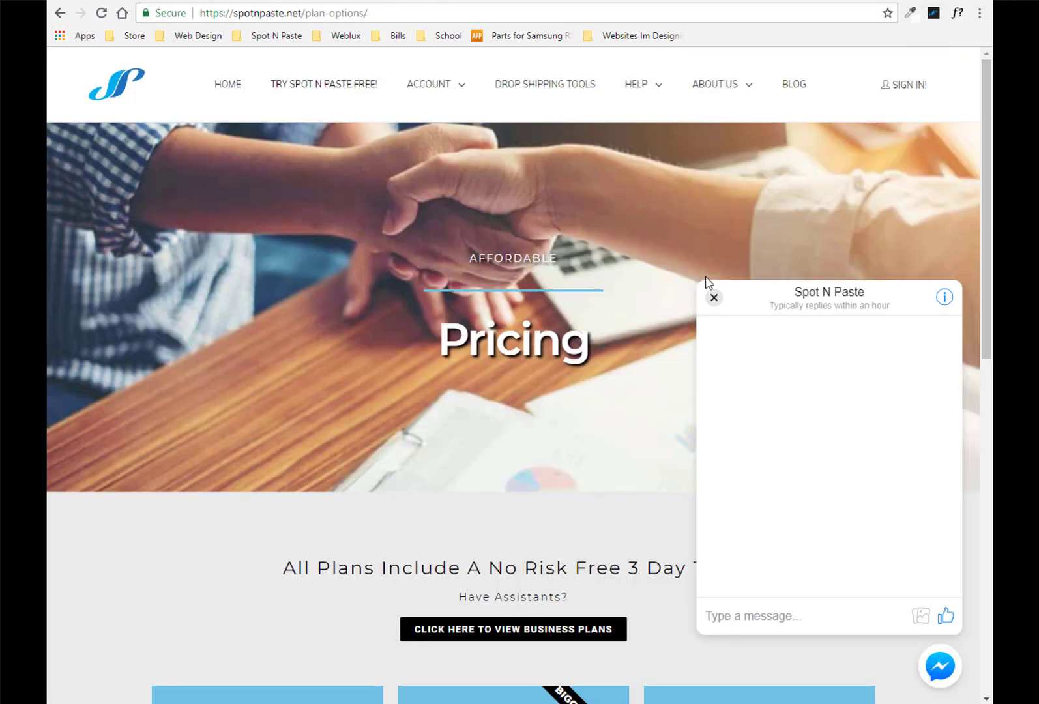
Step: Dismiss the Messenger chat panel and go to the business plans for teams with assistants
click(714, 297)
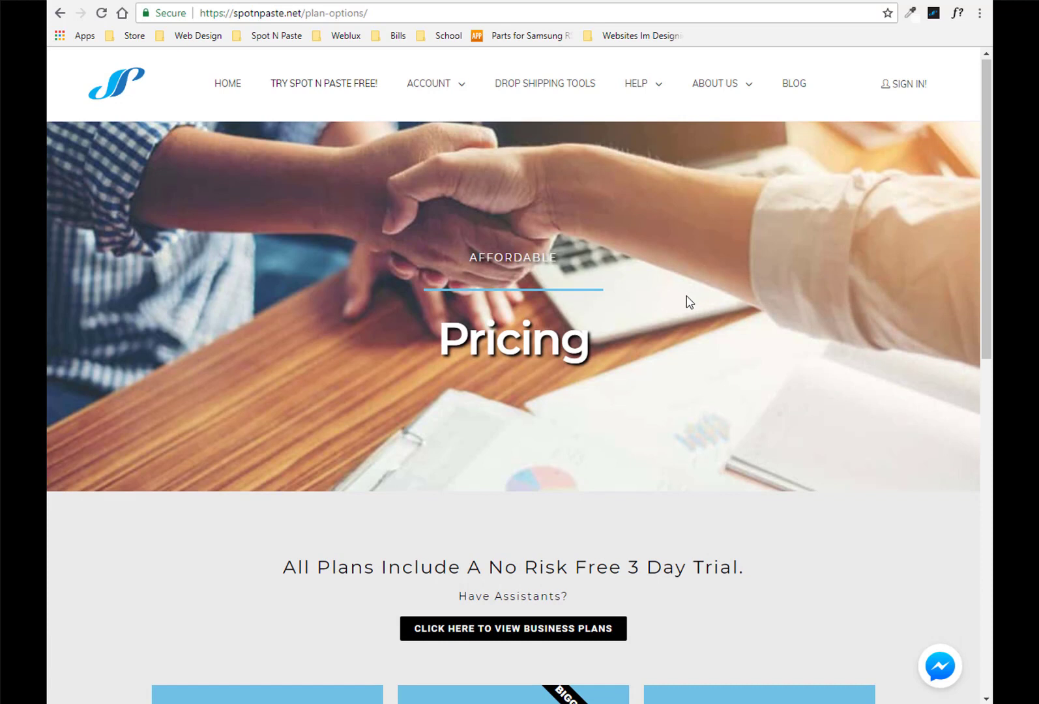
scroll(687, 301, down, 7)
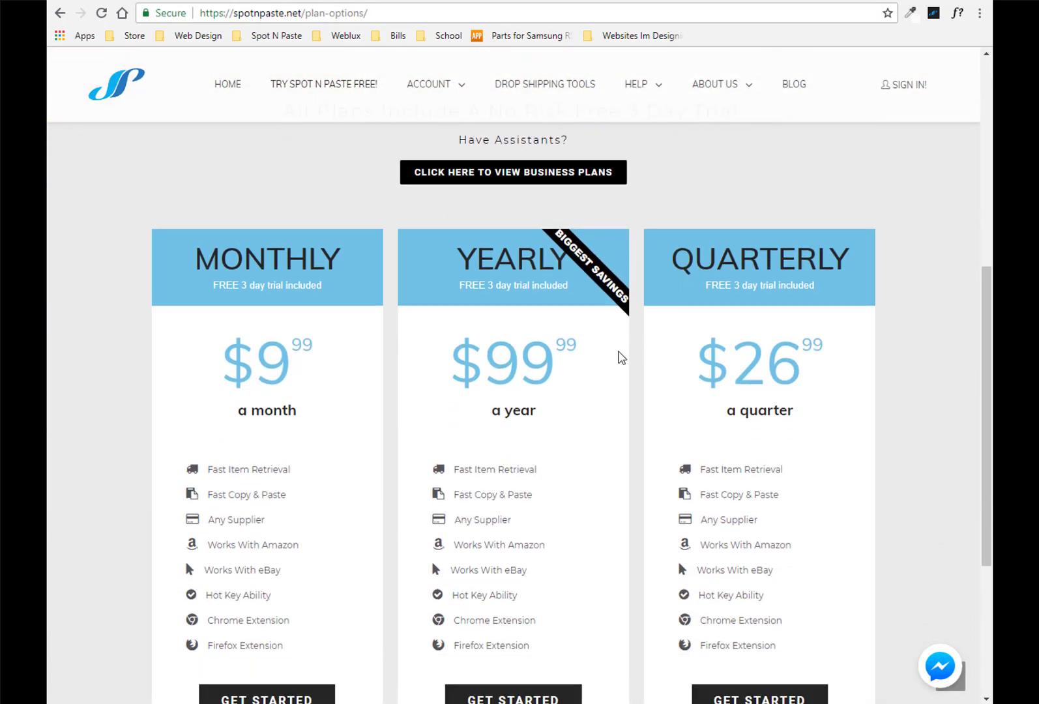
scroll(619, 357, down, 1)
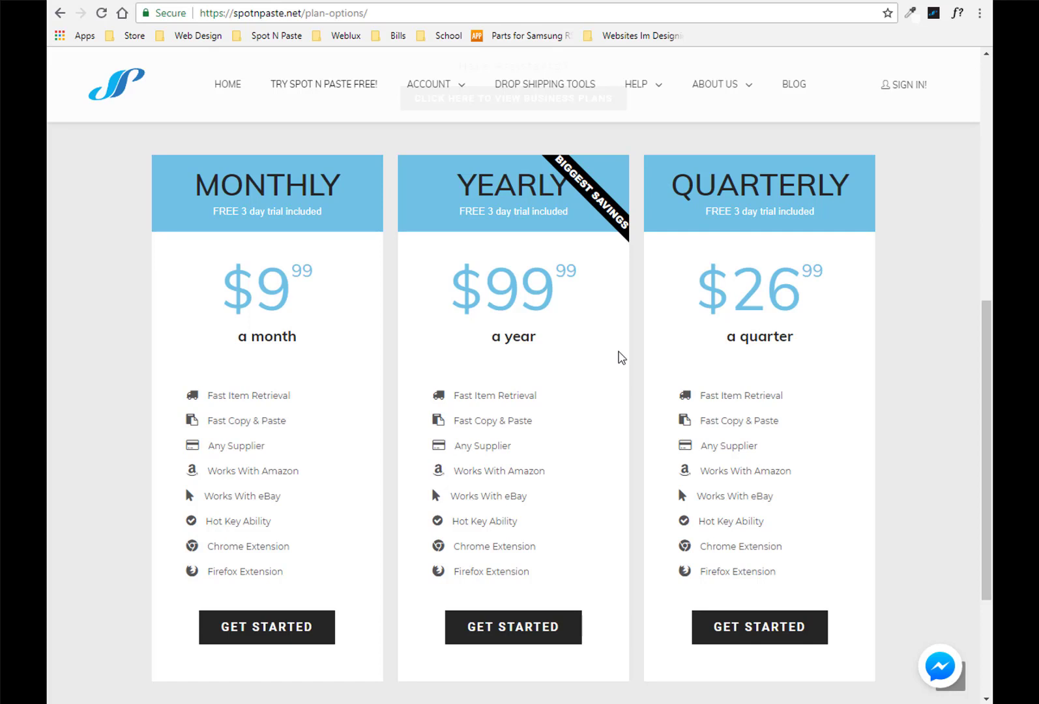
scroll(620, 356, up, 2)
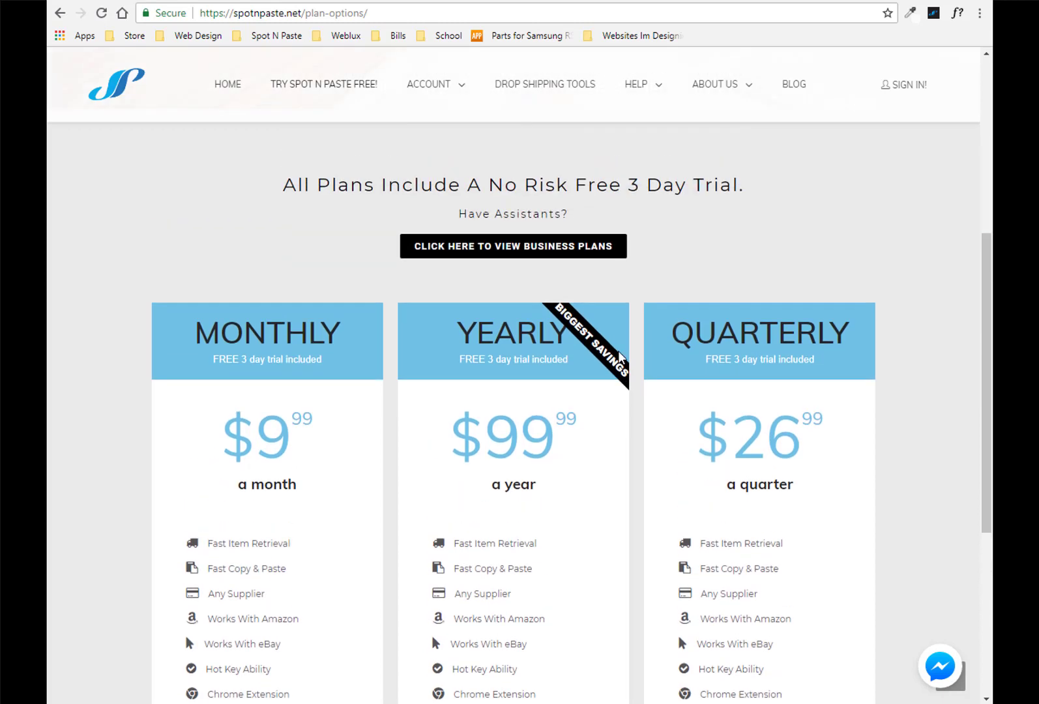
click(529, 249)
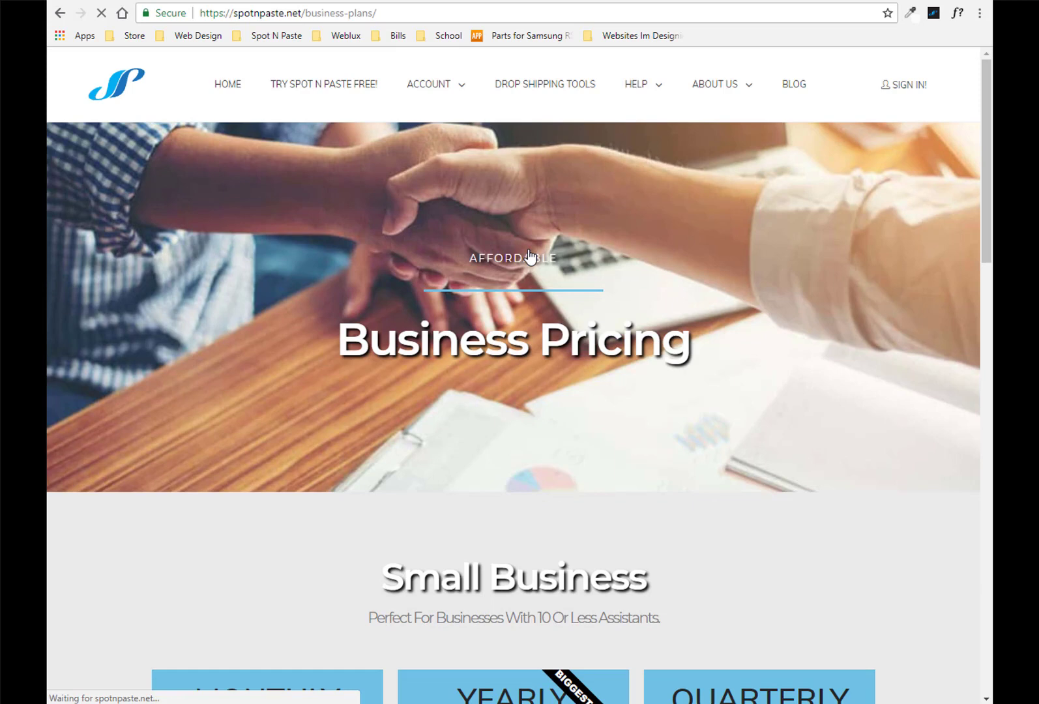
Step: Scroll past the Small Business cards to the Large Business plans starting at $199.99 monthly
scroll(529, 256, down, 3)
scroll(529, 257, down, 2)
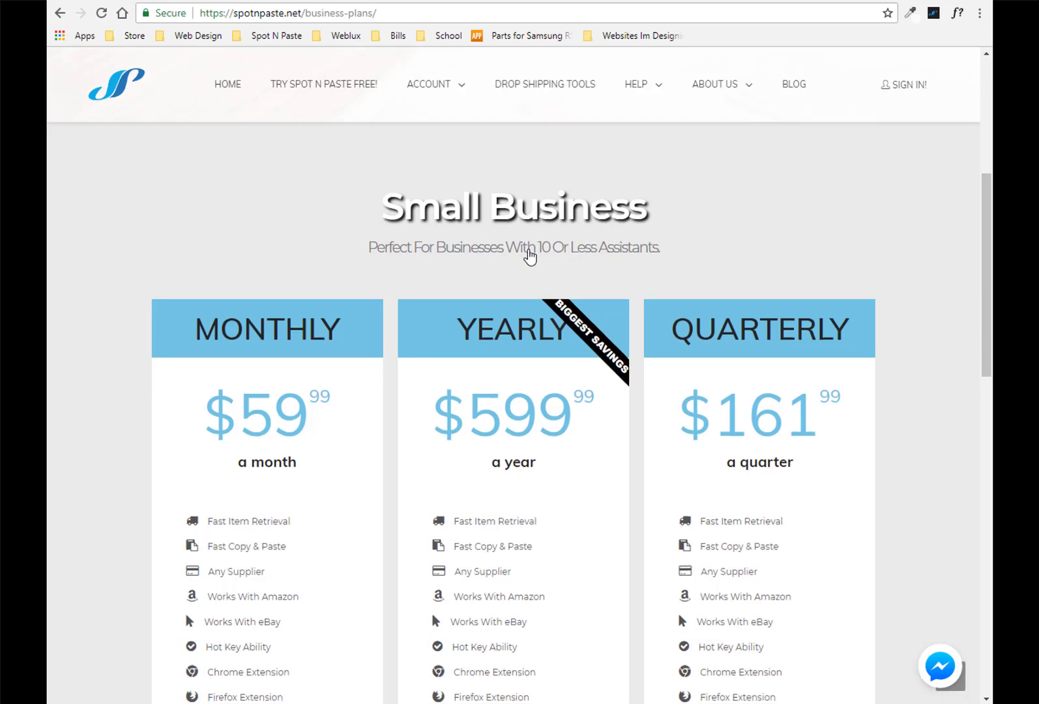
scroll(529, 256, down, 7)
scroll(530, 256, down, 2)
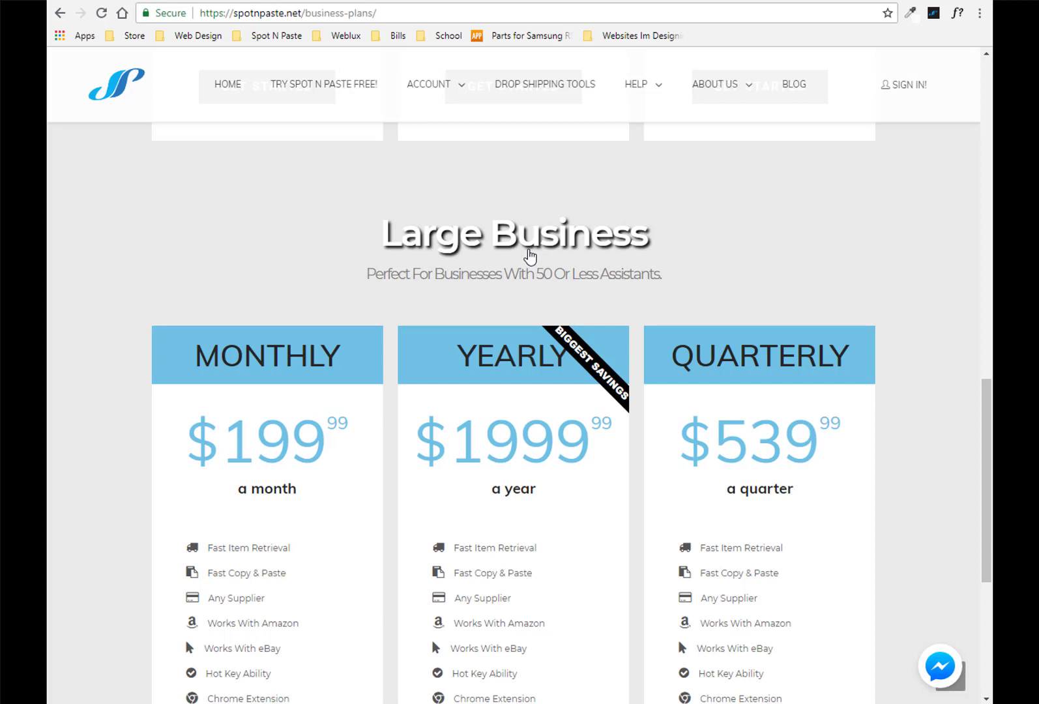
Step: Start a Messenger chat using the bubble at the bottom right of the Business Pricing page
click(941, 669)
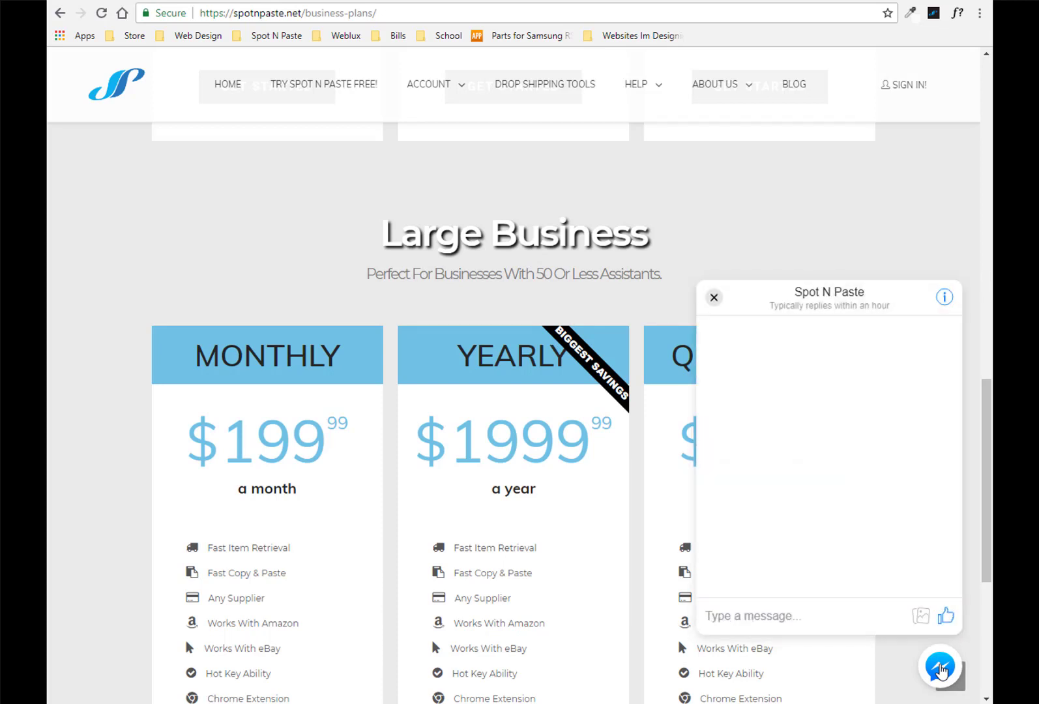